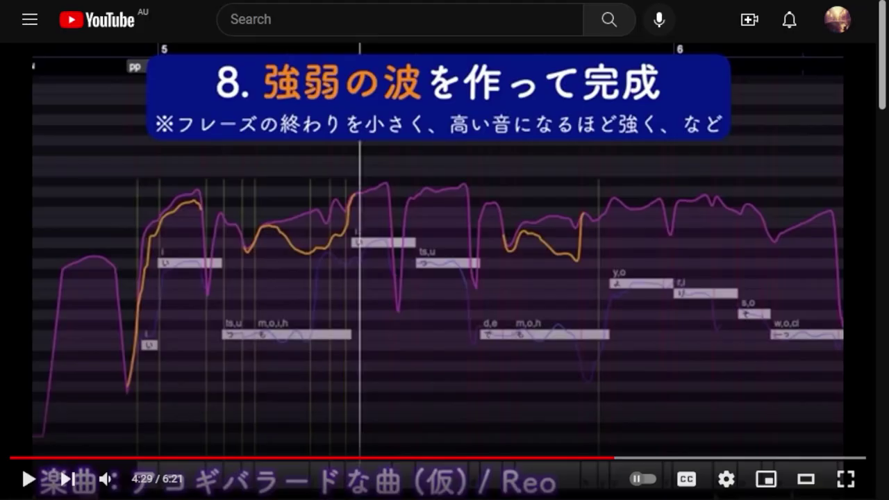
Seek the YouTube reference tutorial on realistic vocal synth singing back to about 3:51.
scroll(444, 278, "down", 1)
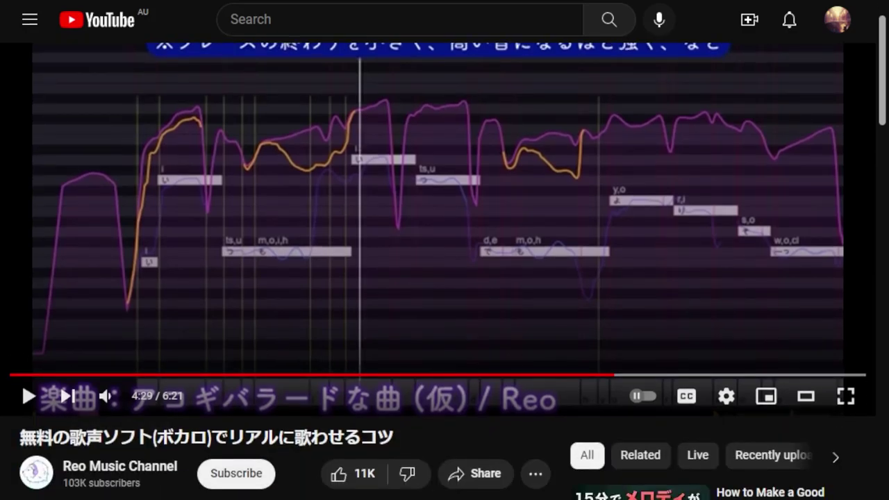
scroll(354, 474, "up", 1)
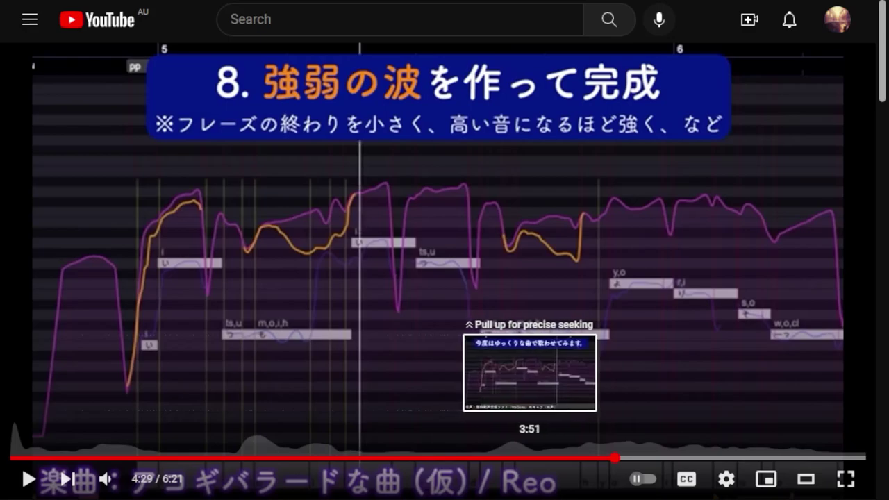
left_click(538, 458)
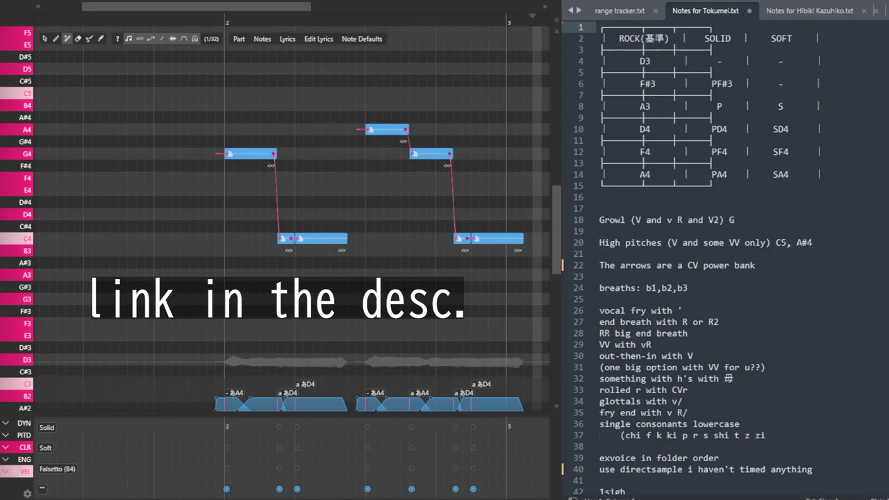
Highlight the voicebank's ROCK, SOLID and SOFT pitch table in the Tokumei notes, then clear the selection.
left_click_drag(714, 185, 600, 28)
left_click(741, 186)
left_click(724, 333)
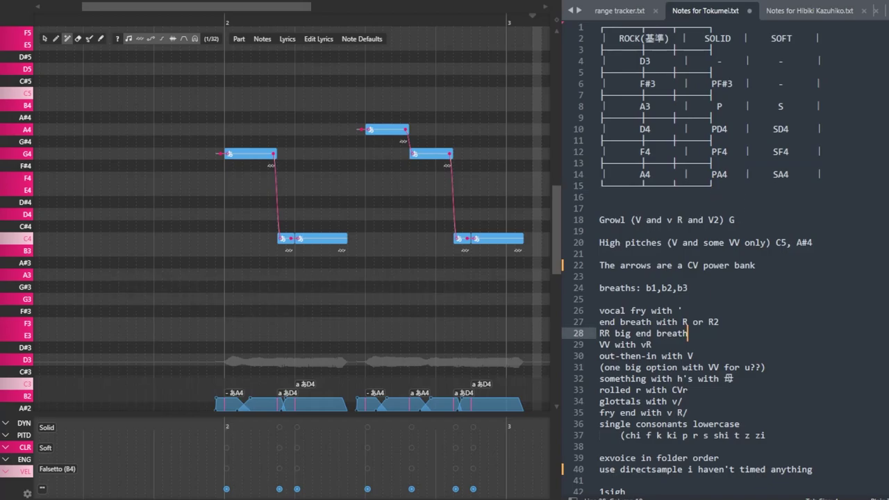
Swap the DYN expression slot to LOP, MTN and finally MD.
scroll(388, 236, "right", 2)
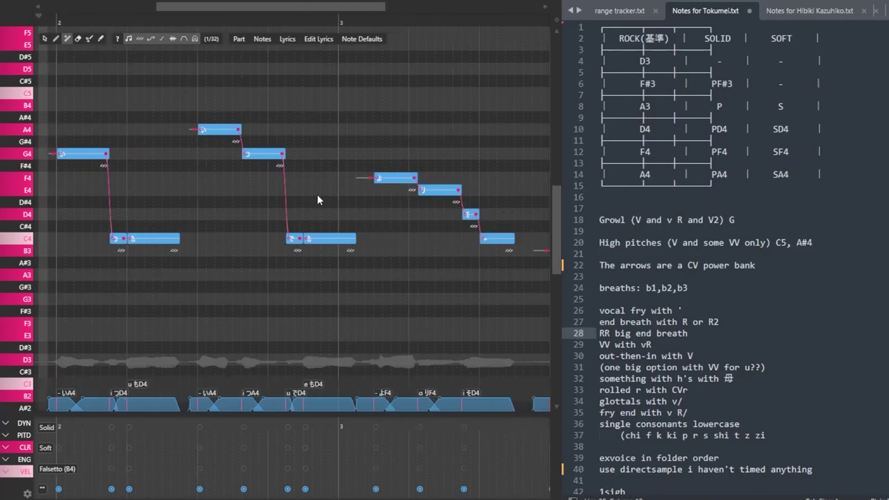
scroll(317, 194, "down", 1)
scroll(351, 182, "down", 2, "ctrl")
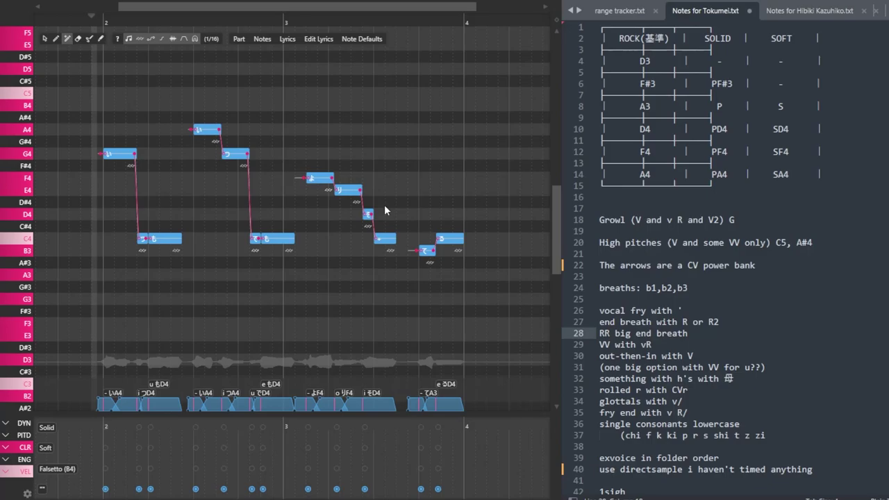
left_click(9, 423)
left_click(10, 394)
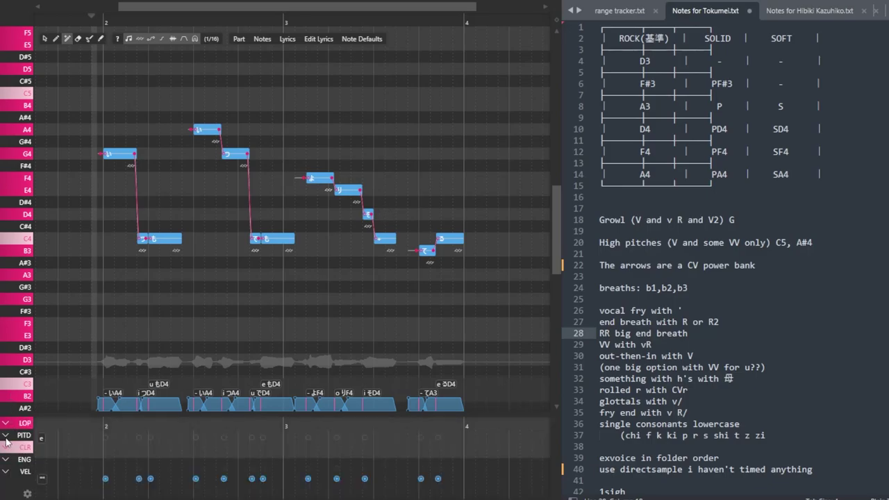
left_click(9, 421)
left_click(15, 408)
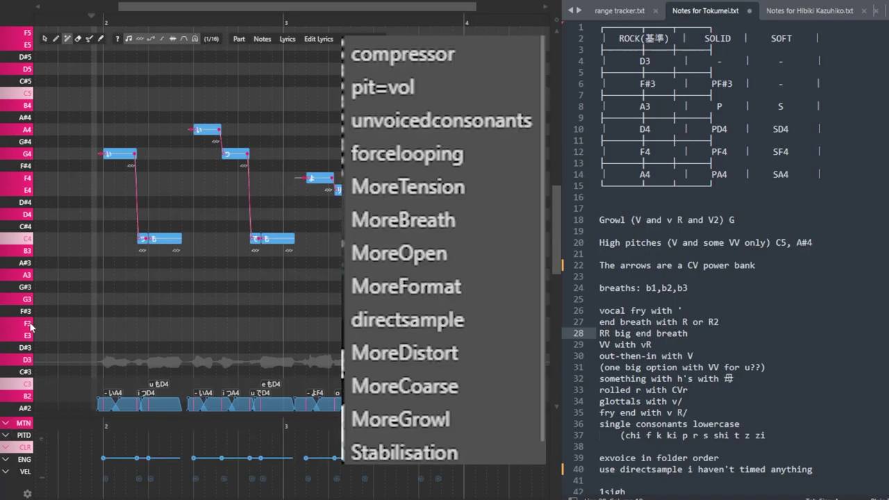
left_click(29, 378)
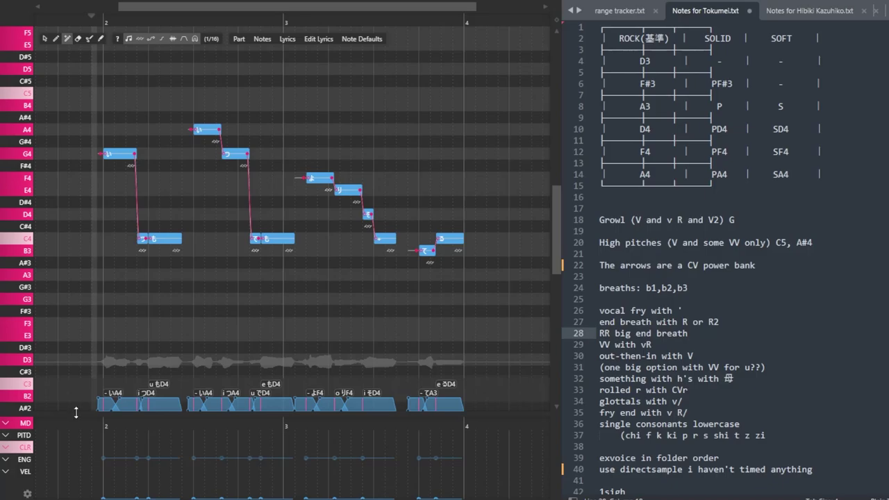
Assign the Soft voice color to every note in the phrase and play it back.
left_click(26, 448)
left_click_drag(107, 447, 442, 448)
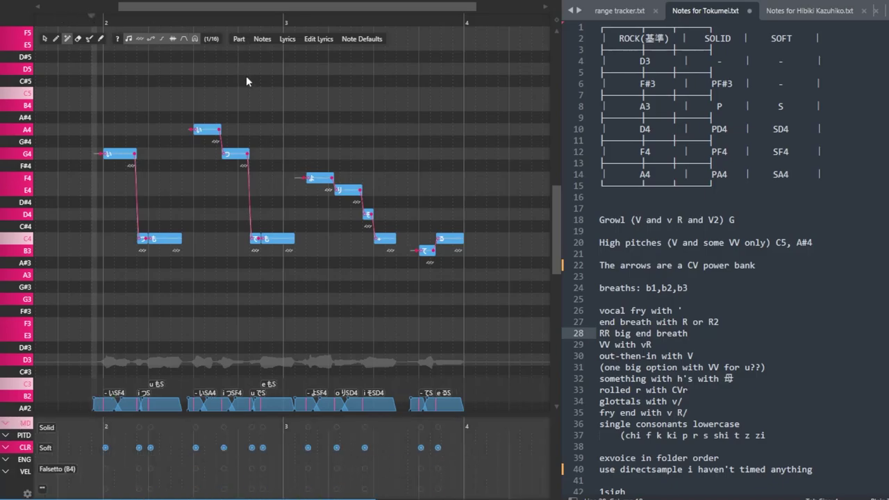
key("space")
key("space")
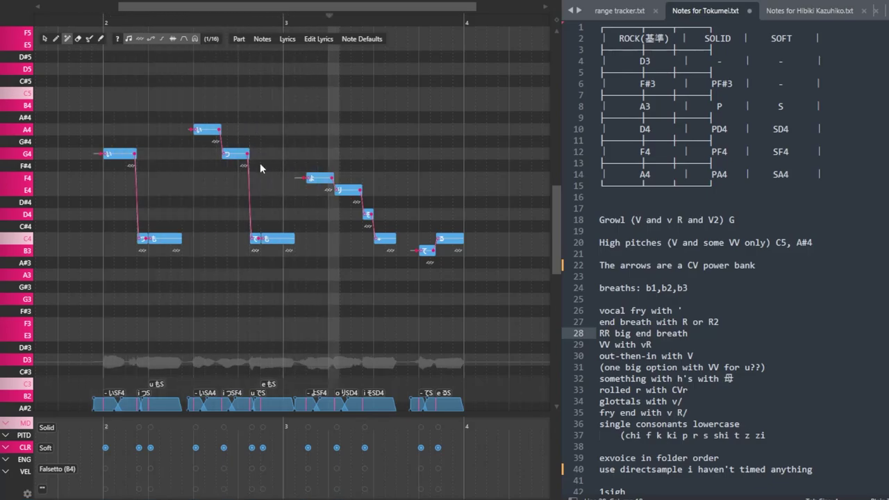
Lengthen the phrase's final C4 note so that it extends past the start of bar 4.
scroll(286, 209, "up", 3)
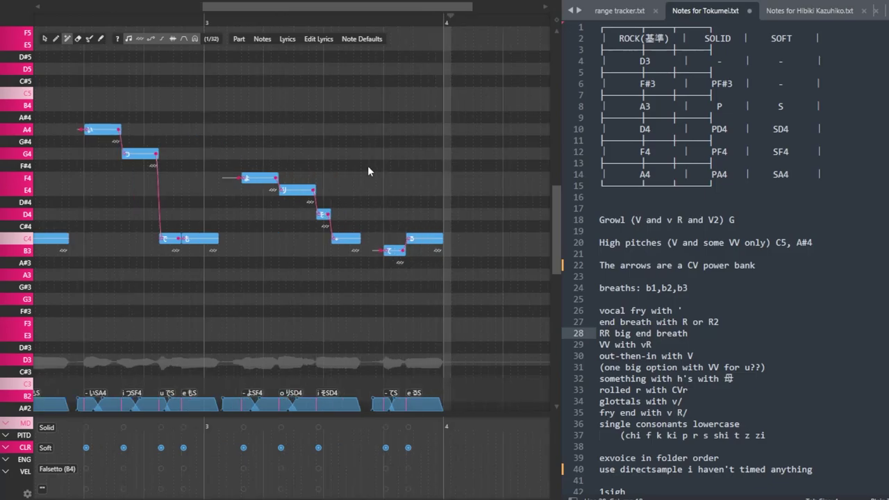
scroll(368, 169, "down", 4)
left_click_drag(414, 239, 434, 239)
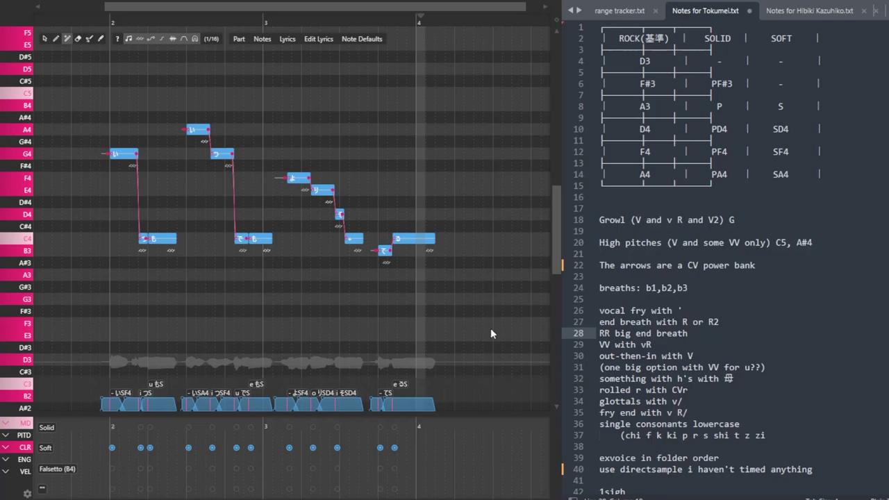
Return the playhead to just before bar 2 and toggle playback of the YouTube reference tutorial.
scroll(722, 257, "down", 3)
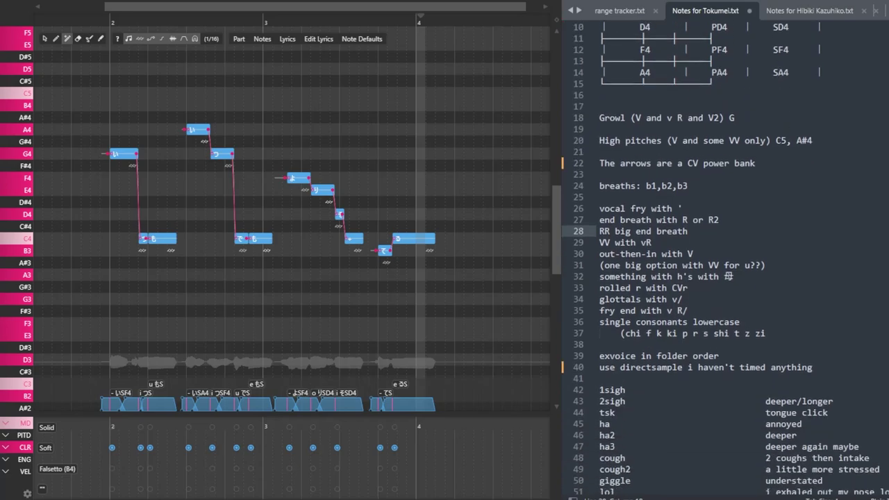
left_click(88, 23)
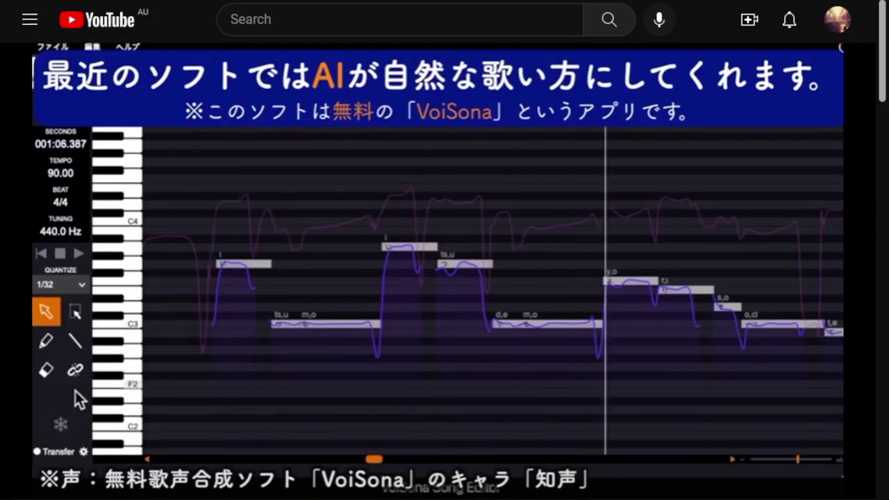
key("space")
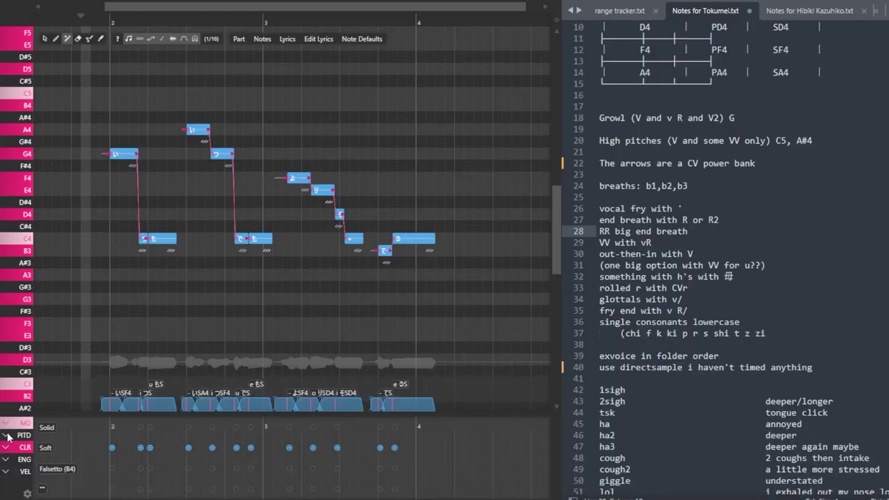
Replace the PITD expression slot with MOD, raise its value across all notes and play the phrase.
left_click(8, 436)
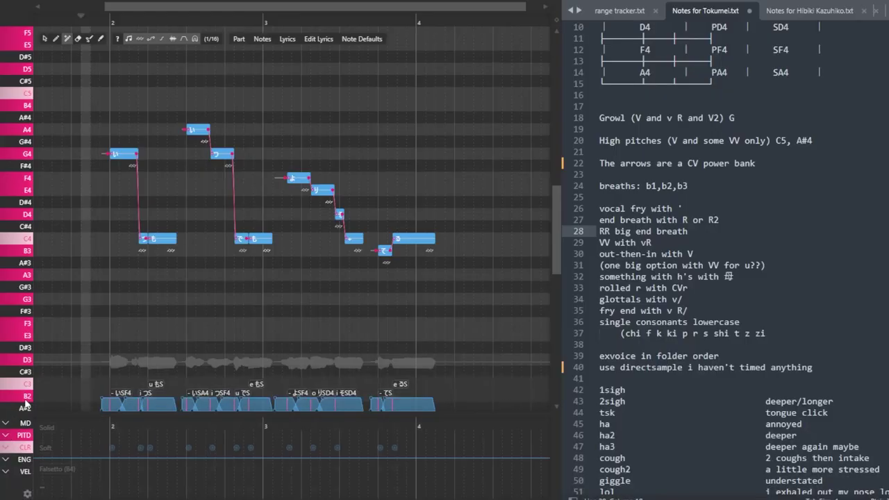
left_click(35, 301)
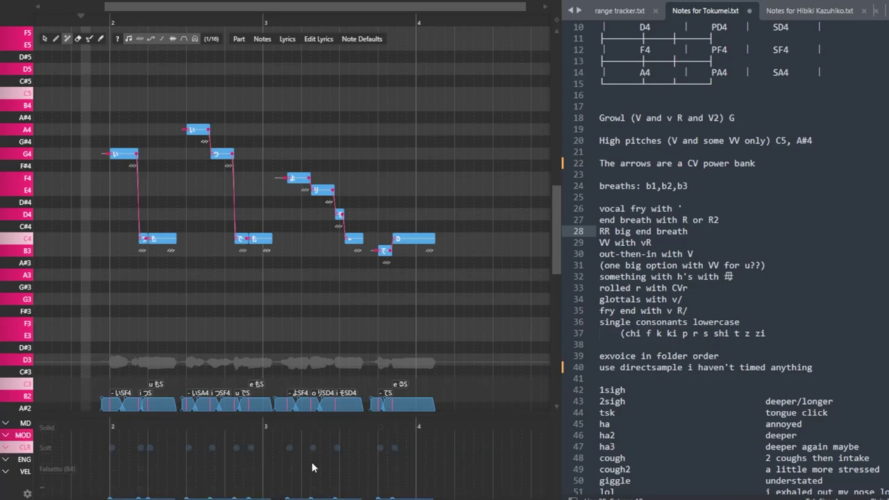
left_click_drag(114, 471, 432, 457)
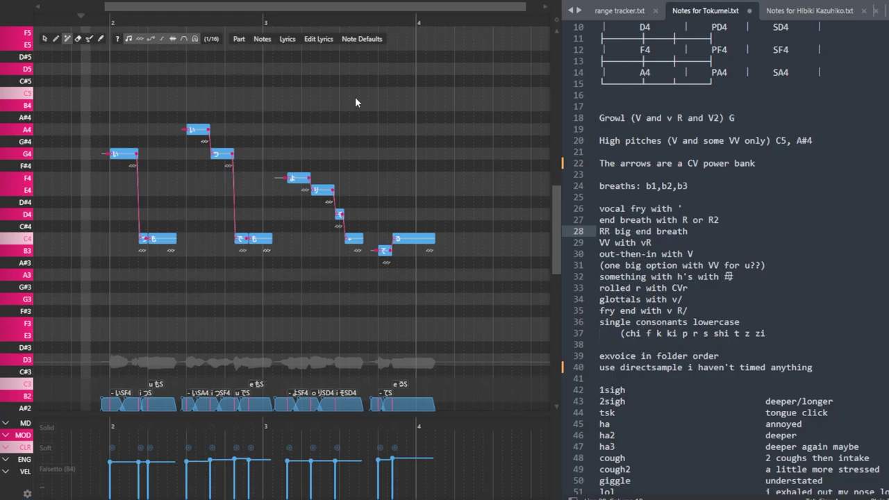
key("space")
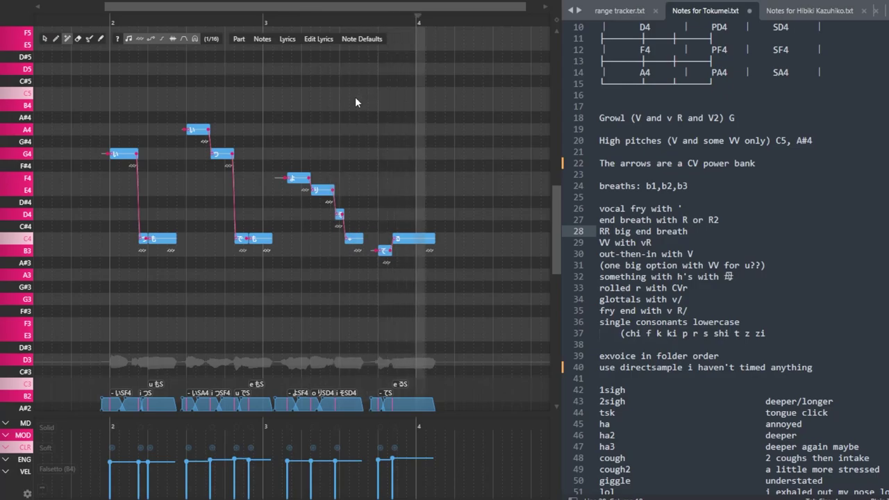
Reset the MOD value of the A4 い note and replay the phrase from bar 2.
right_click(196, 468)
left_click(106, 19)
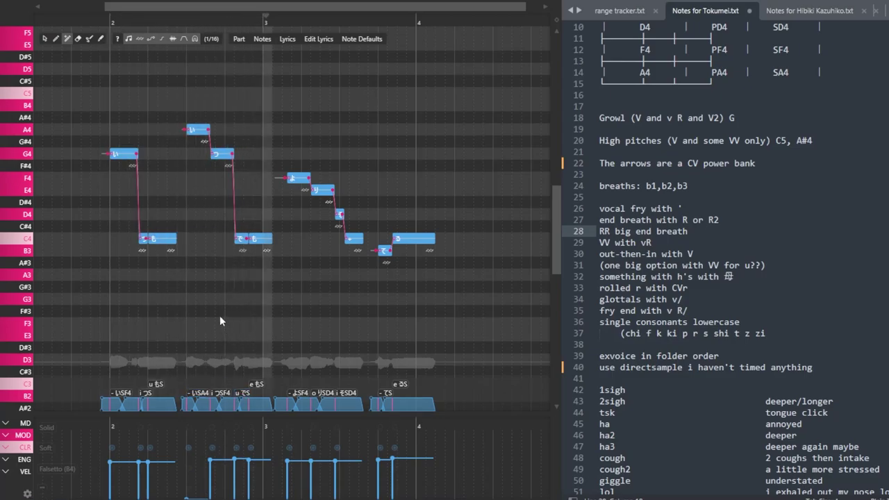
scroll(218, 314, "up", 2)
scroll(218, 319, "up", 1)
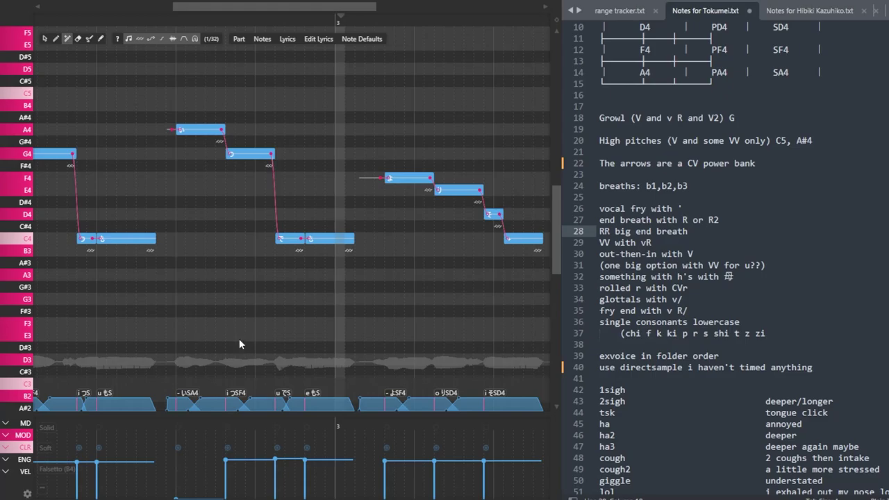
Lower MOD on the G4 つ note before bar 3, raise it again on the A4 い note, and replay.
left_click(248, 157)
left_click(237, 490)
left_click(199, 464)
left_click(144, 22)
key("space")
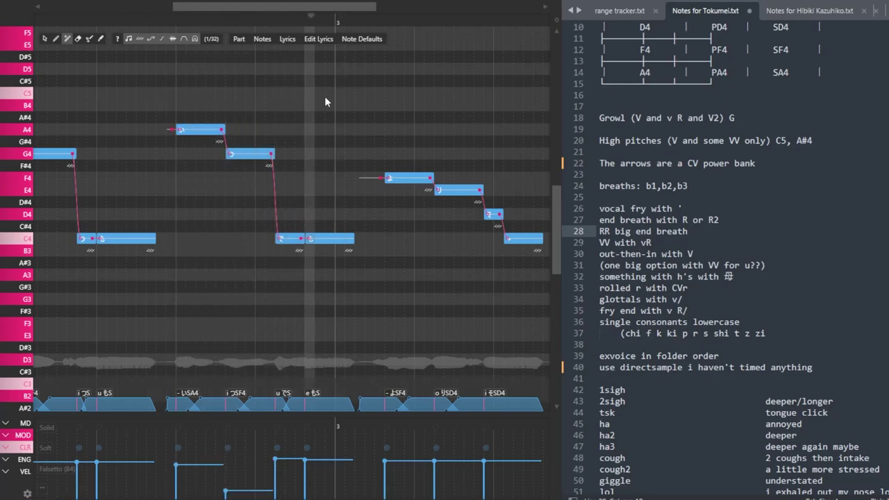
Pause the YouTube reference tutorial around 4:05, at its step on leaving gaps between phrases.
scroll(324, 117, "down", 2)
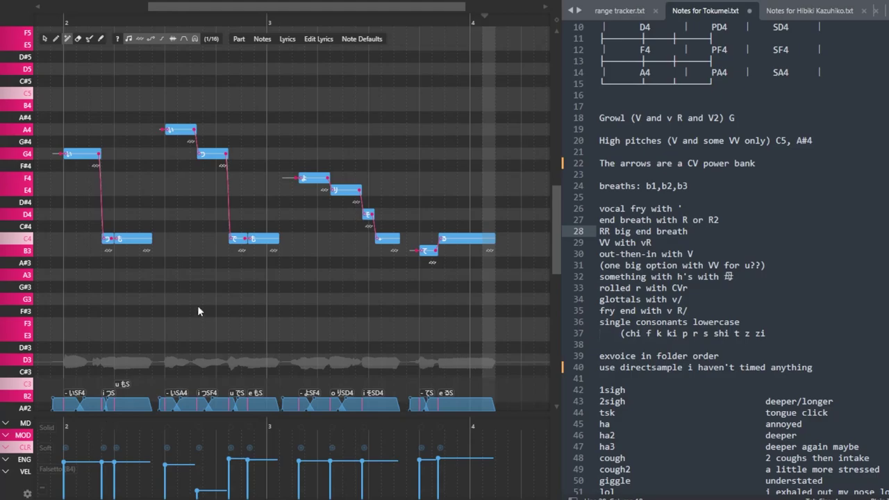
scroll(218, 303, "down", 1)
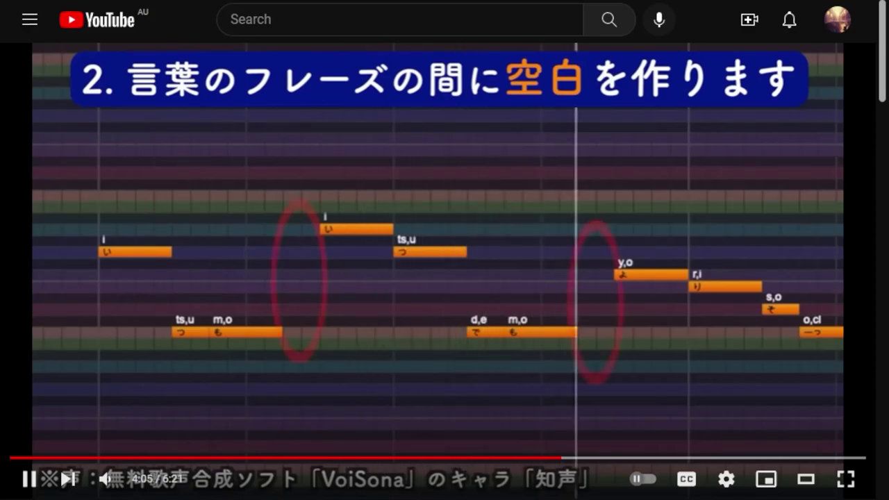
key("space")
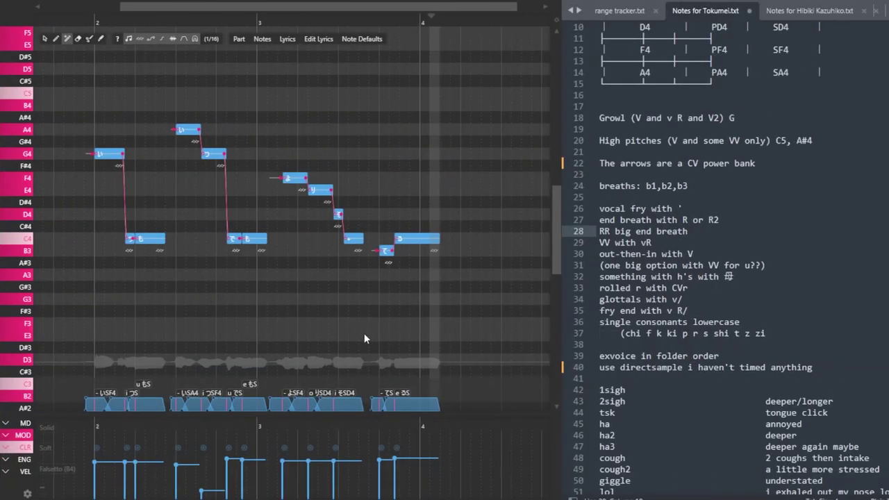
Outline each group of notes in turn, including those around the first gap, and clear the selection.
left_click_drag(94, 111, 142, 255)
left_click_drag(186, 87, 251, 251)
left_click_drag(276, 130, 355, 249)
left_click_drag(386, 189, 439, 262)
left_click_drag(57, 131, 90, 178)
left_click_drag(430, 195, 511, 256)
right_click(460, 197)
left_click_drag(155, 124, 185, 258)
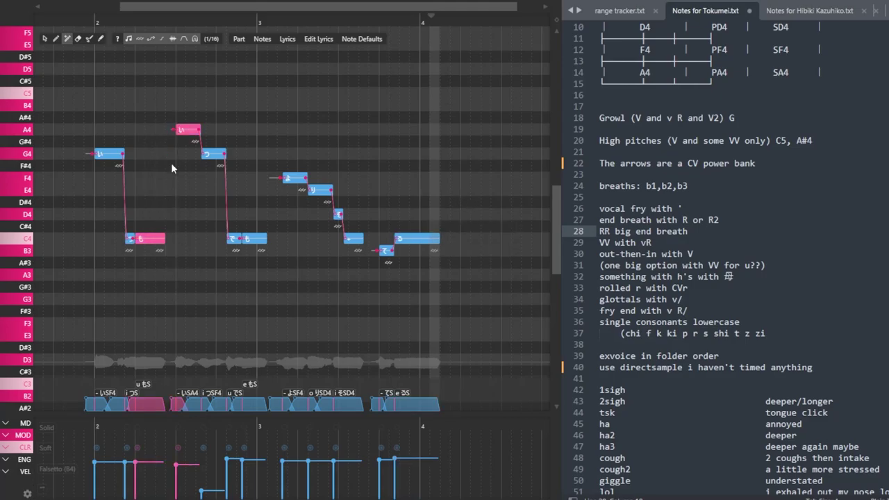
left_click(170, 205)
Highlight the list of vocal fry, breath and consonant suffixes in the Tokumei notes, then clear the selection.
left_click(743, 275)
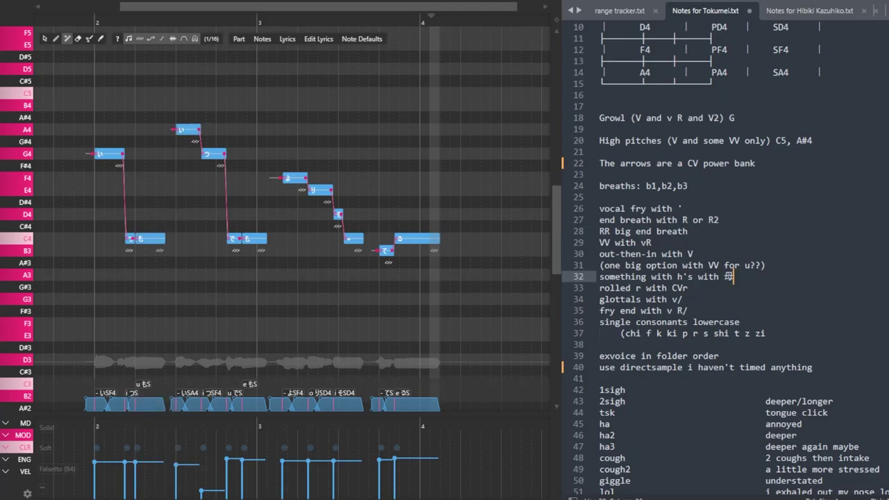
left_click_drag(746, 321, 627, 209)
left_click(742, 231)
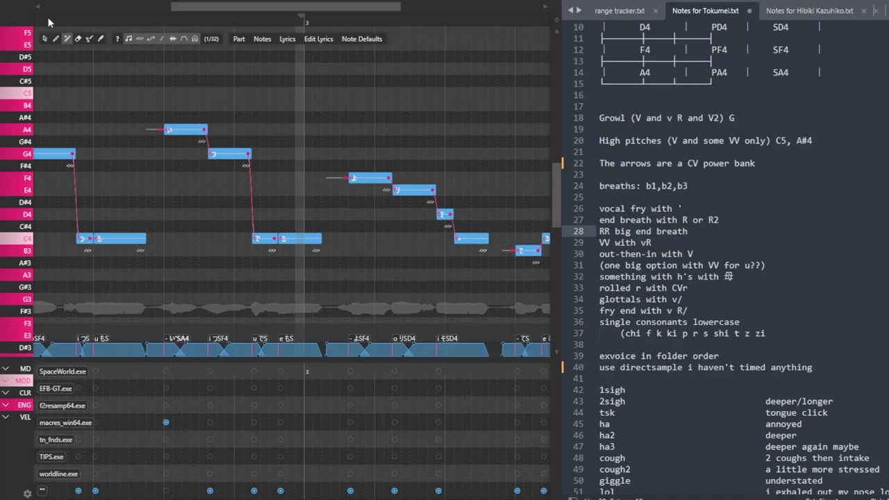
Add the vocal fry suffix ' to the A4 い note and change its voice color from Soft to blank.
left_click(91, 24)
key("space")
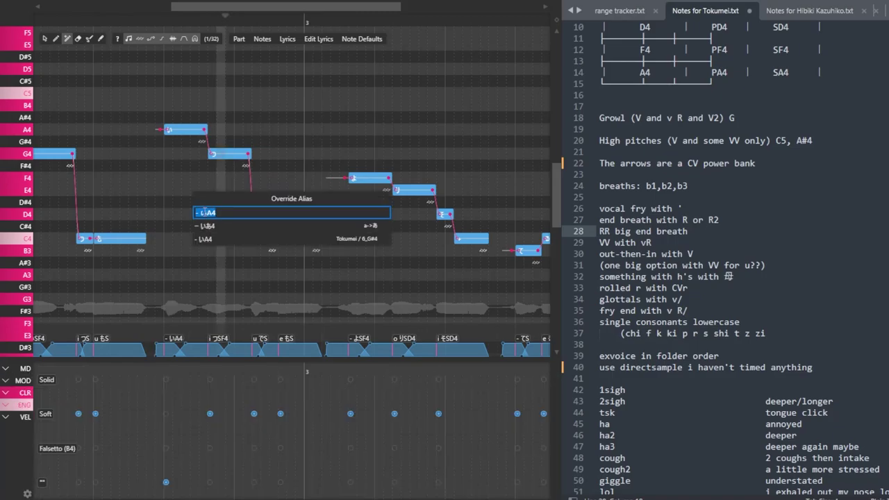
left_click(204, 211)
type("'")
key("Return")
left_click(96, 18)
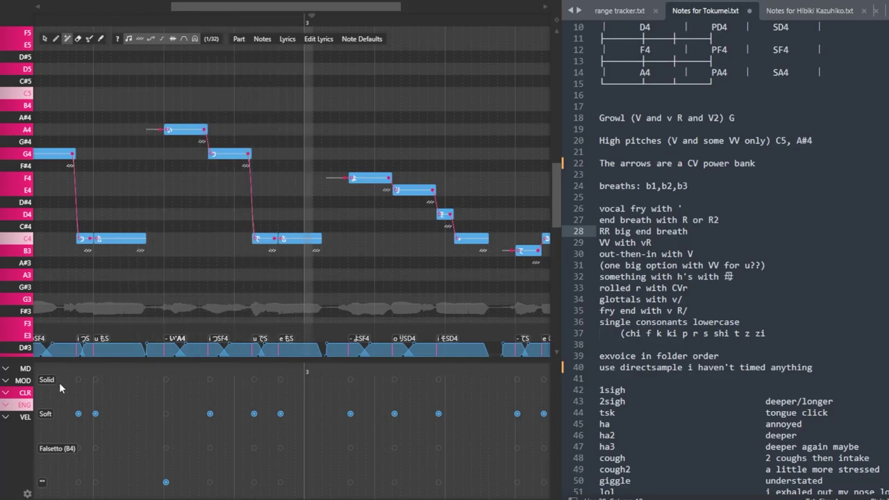
Show the ENG expression lane again and replay the section from before the A4 note.
left_click(20, 407)
left_click(112, 19)
key("space")
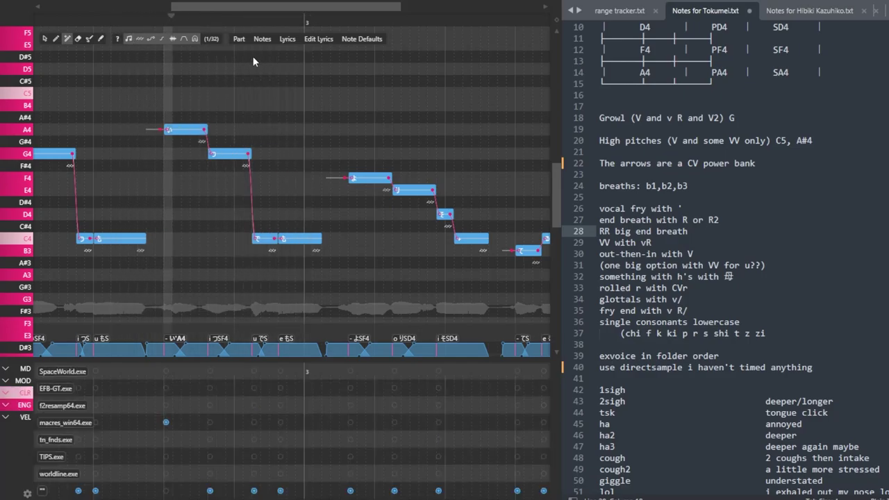
key("space")
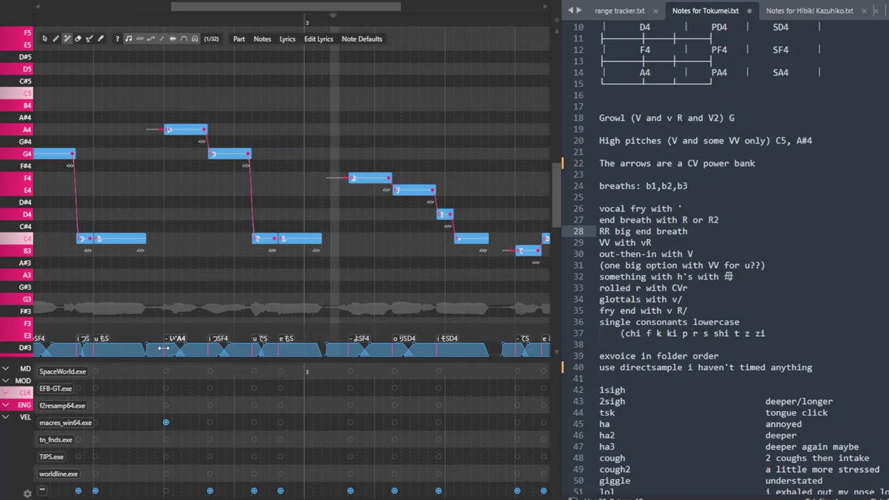
Shift the A4 い note's phoneme slightly later in its timing and replay the section.
left_click_drag(164, 348, 172, 348)
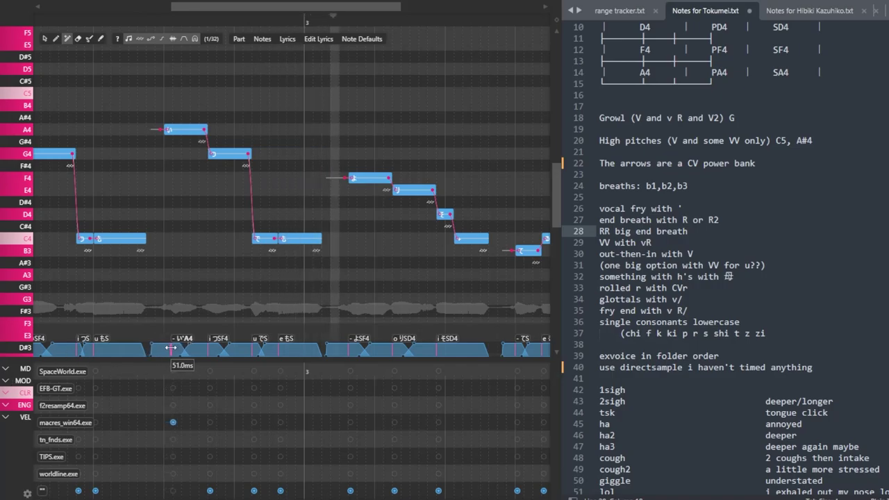
left_click(108, 20)
key("space")
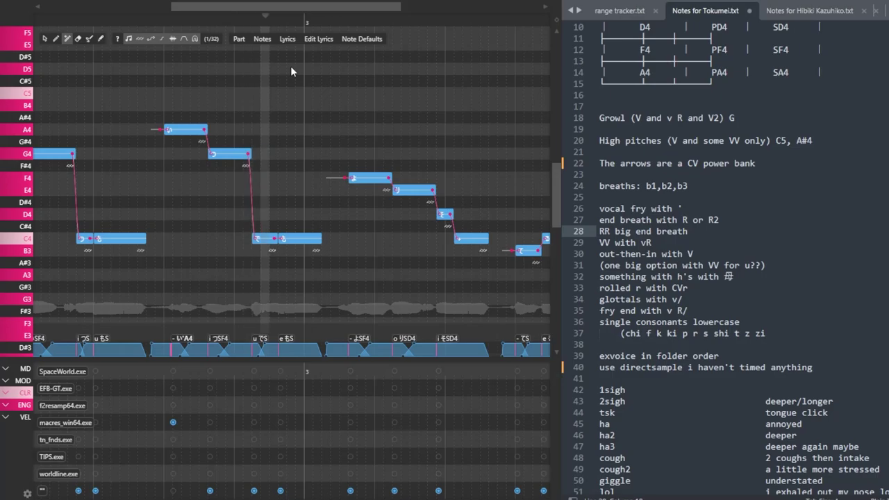
Shift the A4 い note's phoneme slightly earlier and replay the section from before the note.
key("space")
left_click_drag(172, 348, 167, 348)
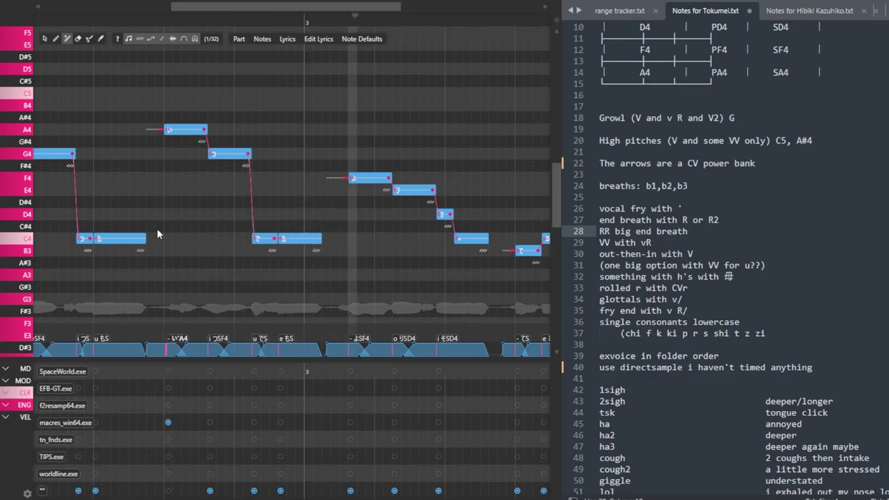
left_click(114, 27)
key("space")
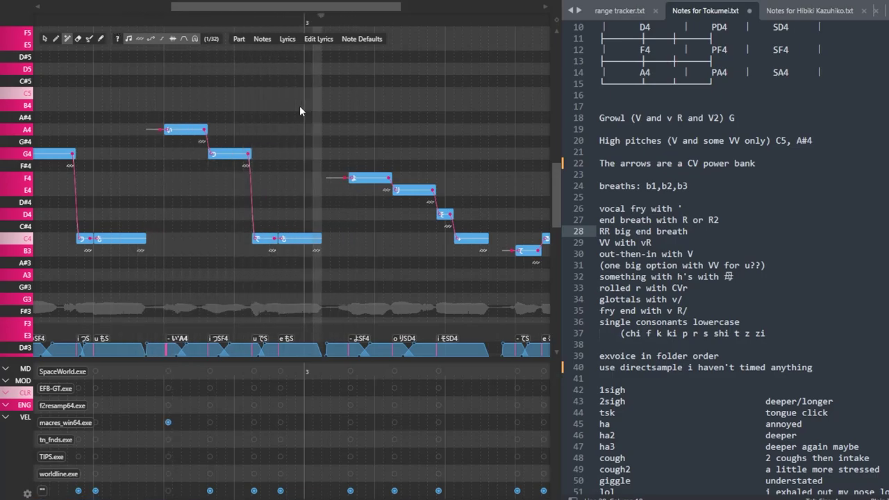
scroll(306, 141, "down", 1)
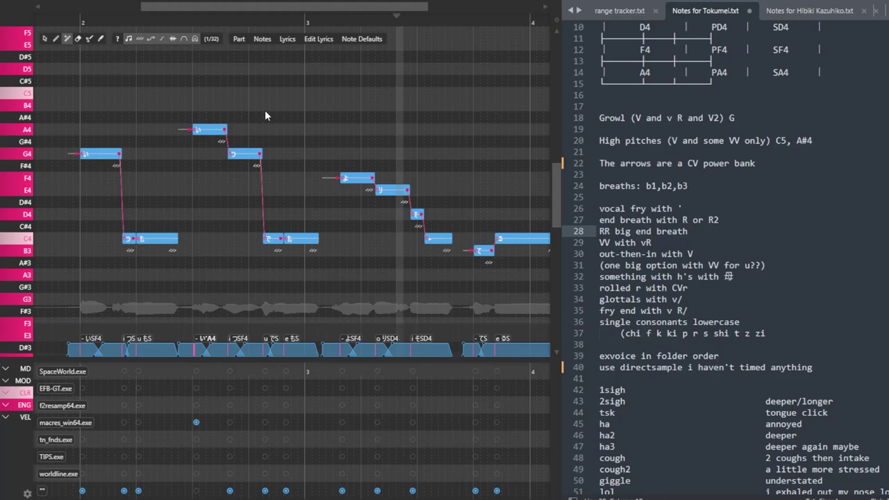
Save the Tokumei notes text file.
left_click(656, 176)
key("ctrl+s")
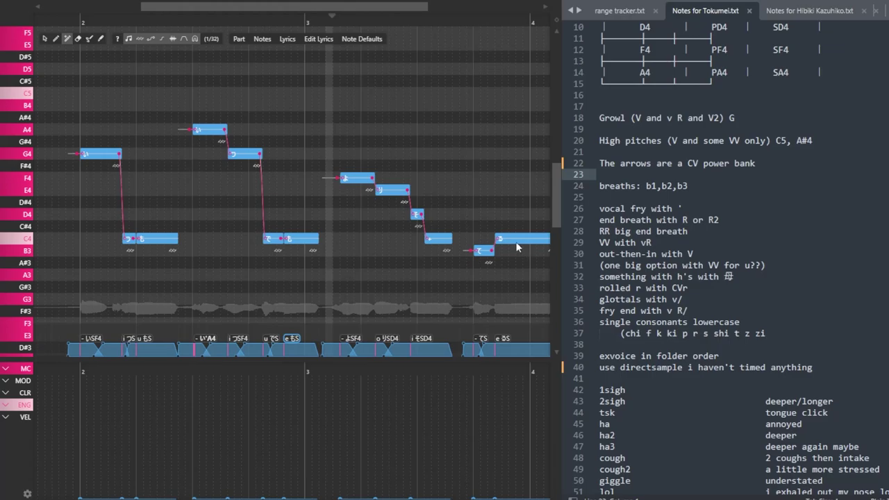
Set the playhead before bar 2 and bend the A4 い note's starting pitch down to G4.
left_click(49, 21)
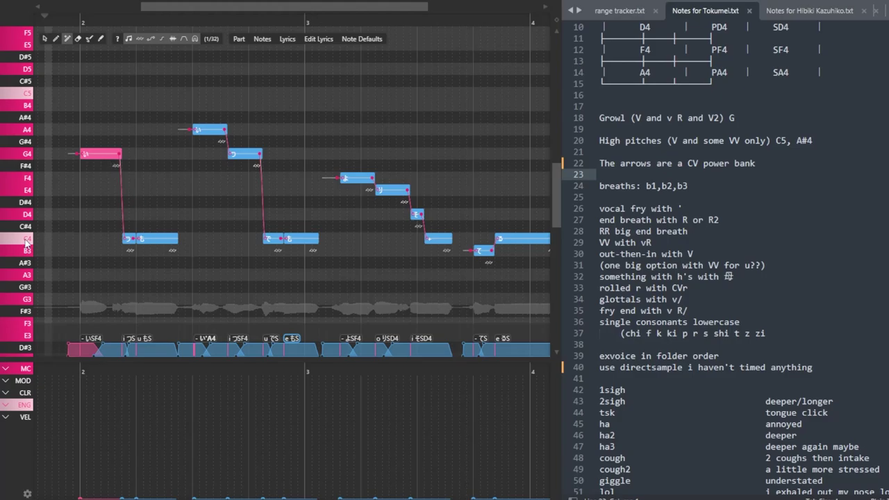
left_click(251, 125)
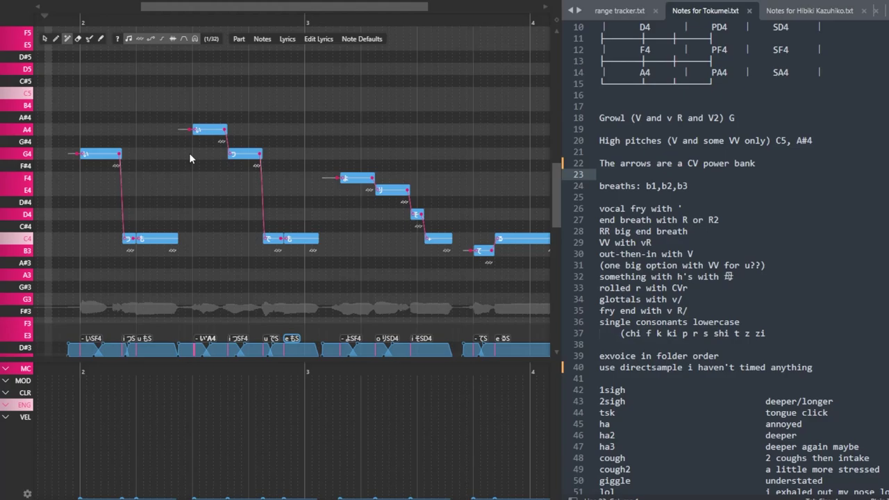
left_click(246, 155)
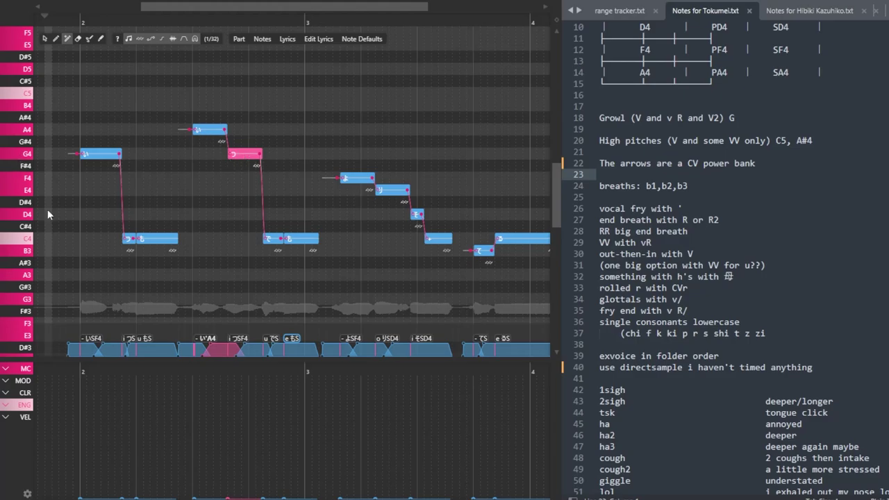
left_click(199, 134)
left_click_drag(200, 134, 187, 160)
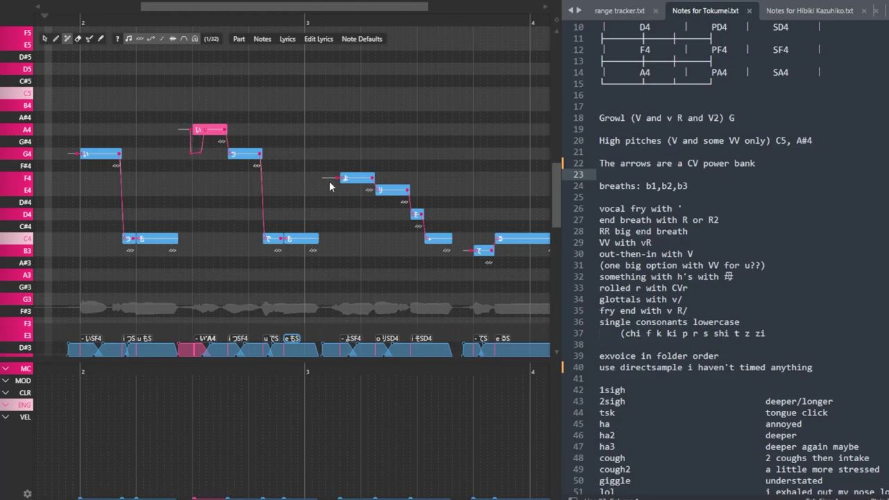
Bend the starting pitch of the F4 よ note to E4, the final C4 note to B3 and the first G4 い to A4, and replay.
left_click(392, 190)
left_click(347, 179)
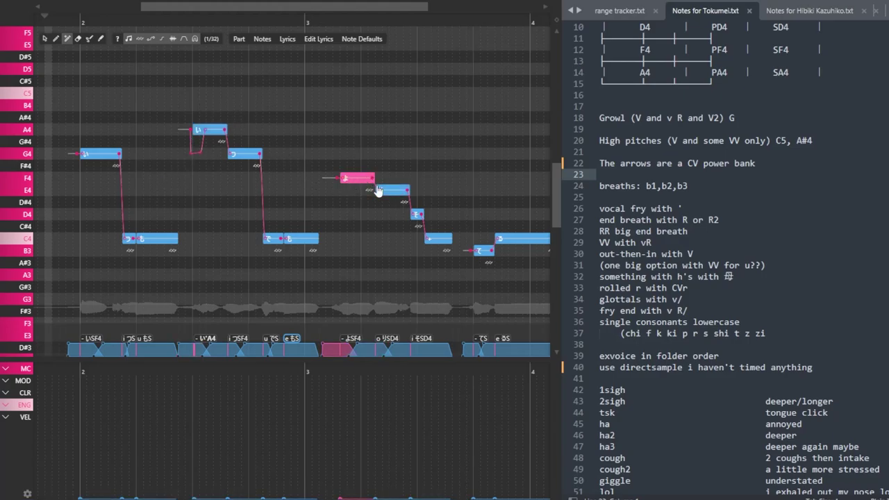
left_click(397, 191)
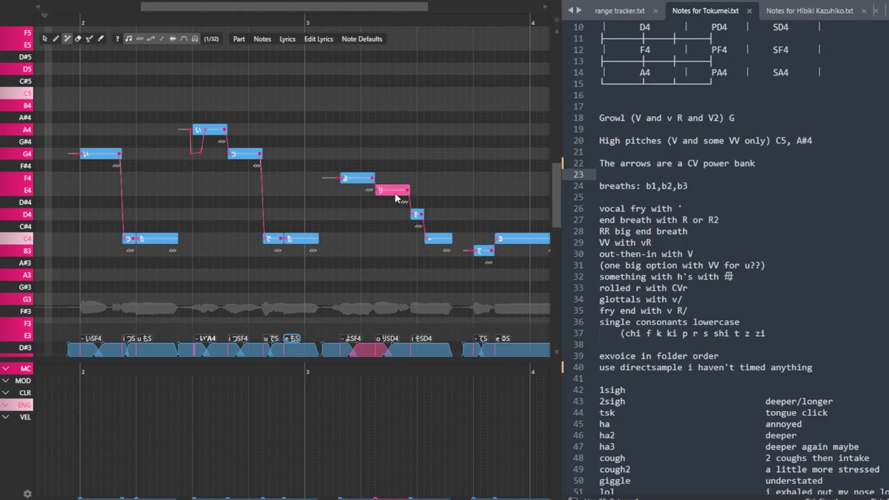
scroll(428, 162, "right", 2)
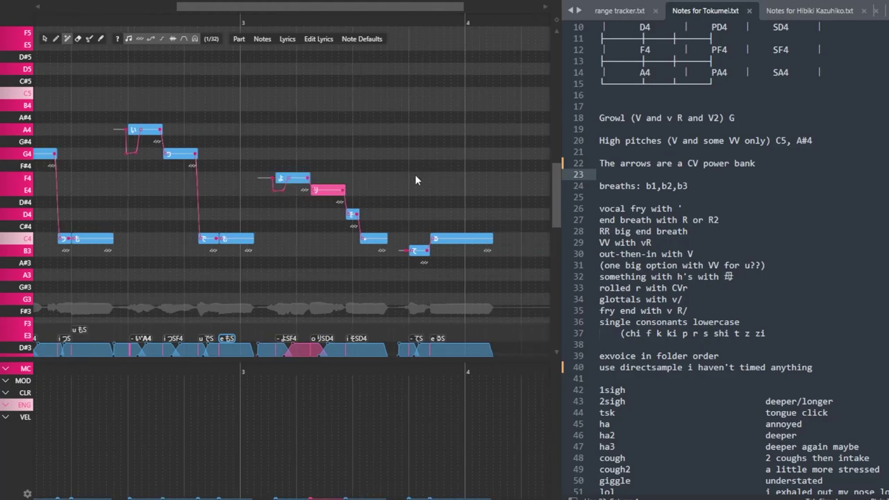
left_click_drag(449, 244, 433, 250)
scroll(430, 192, "left", 2)
key("space")
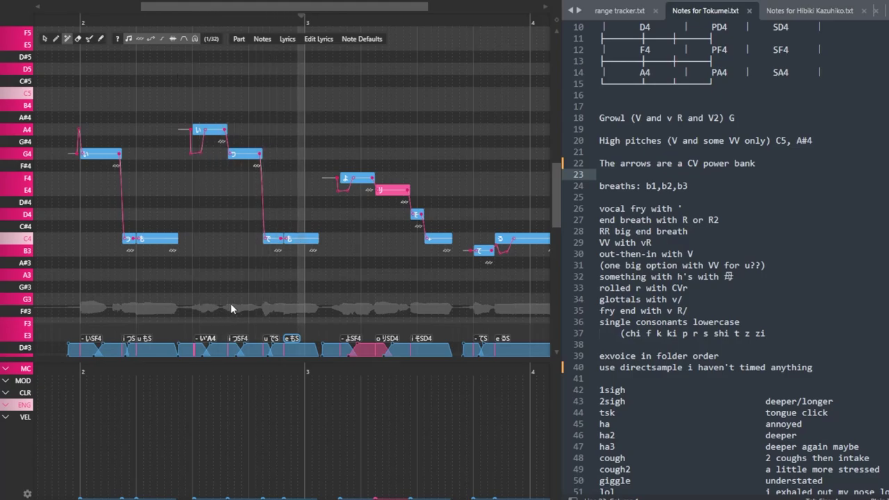
Adjust the phoneme overlaps after the A4 い and F4 よ notes, replaying from the A4 note to check.
left_click(172, 19)
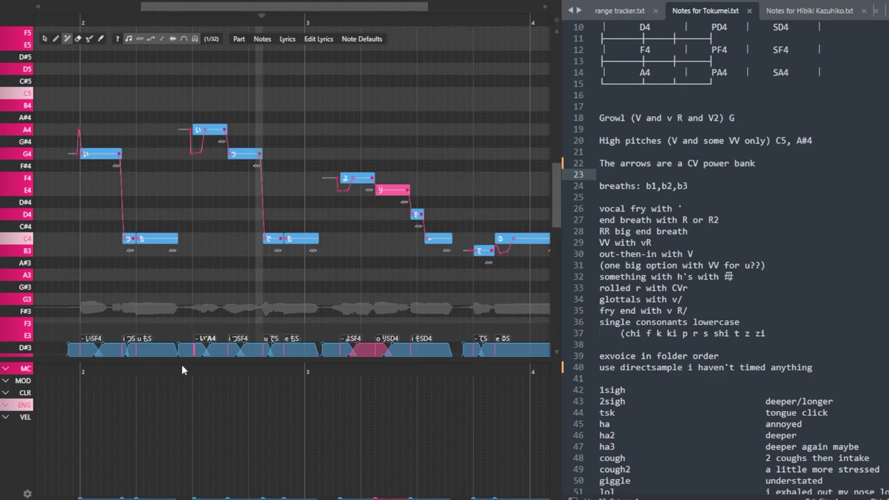
left_click_drag(216, 355, 207, 356)
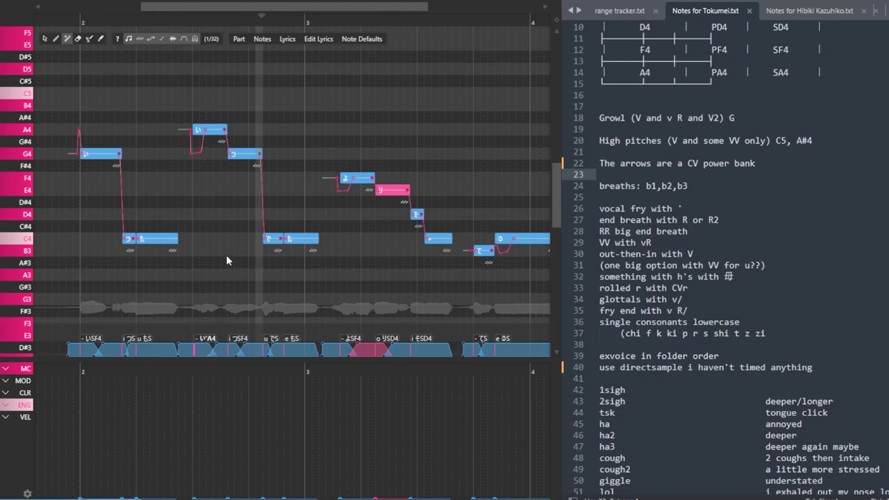
left_click(202, 19)
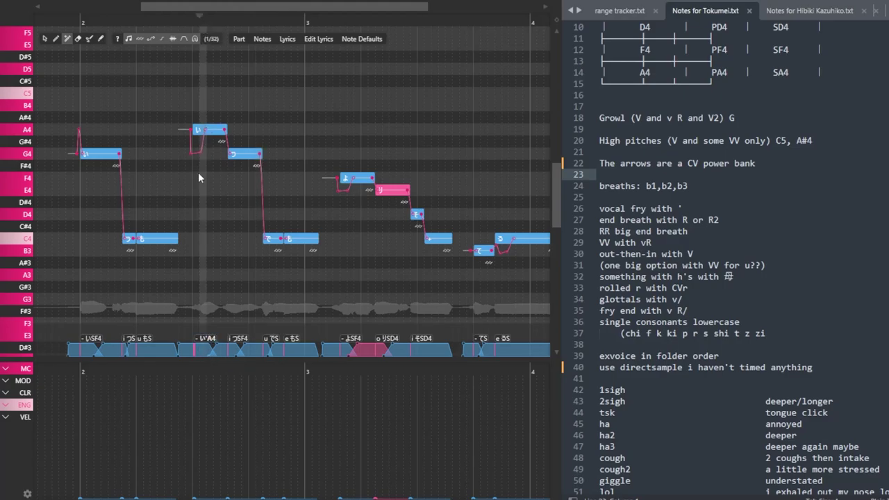
key("space")
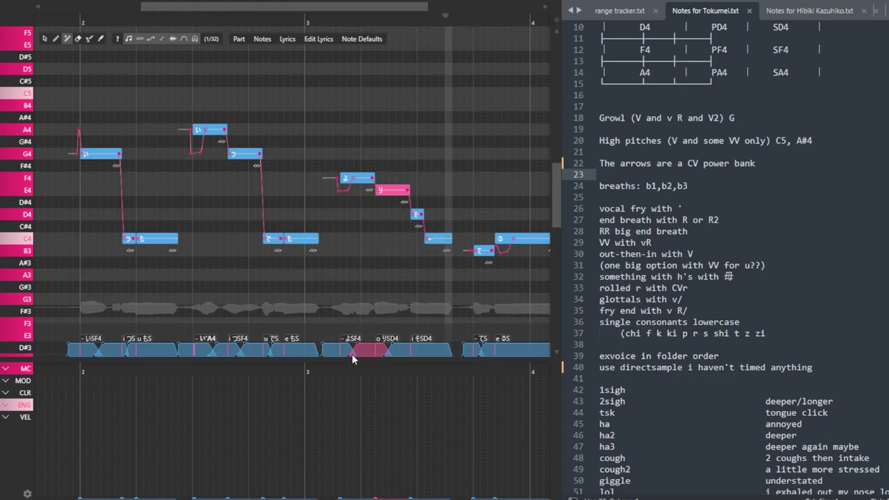
left_click_drag(351, 356, 358, 357)
left_click(321, 20)
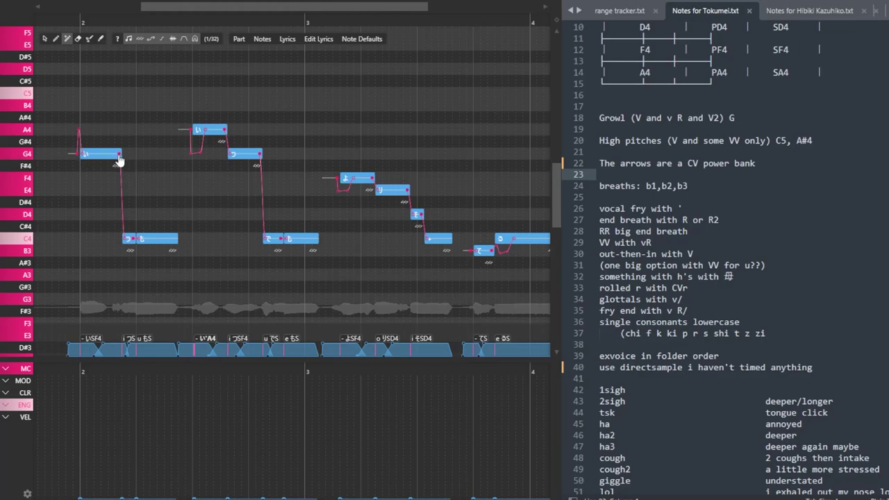
Start the pitch drop from the first G4 い note to the C4 つ note earlier, smooth its landing and replay.
left_click_drag(119, 153, 105, 155)
left_click_drag(118, 222, 112, 239)
scroll(108, 297, "up", 5)
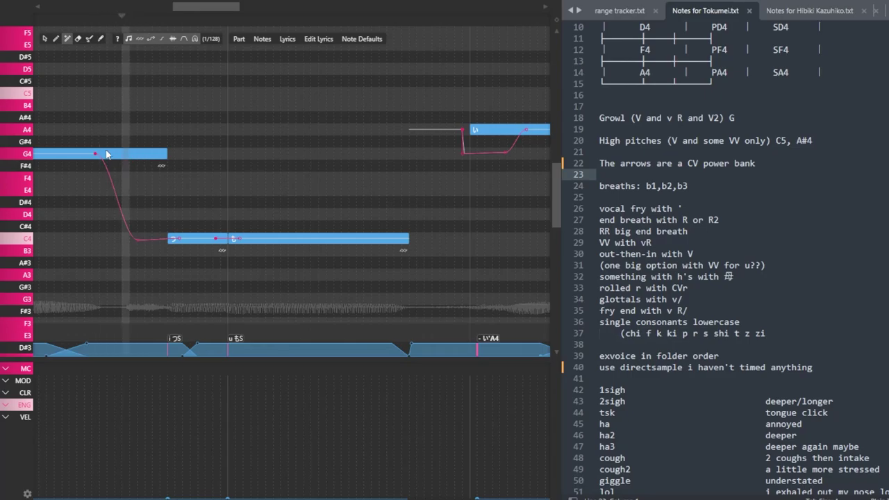
scroll(111, 160, "down", 2)
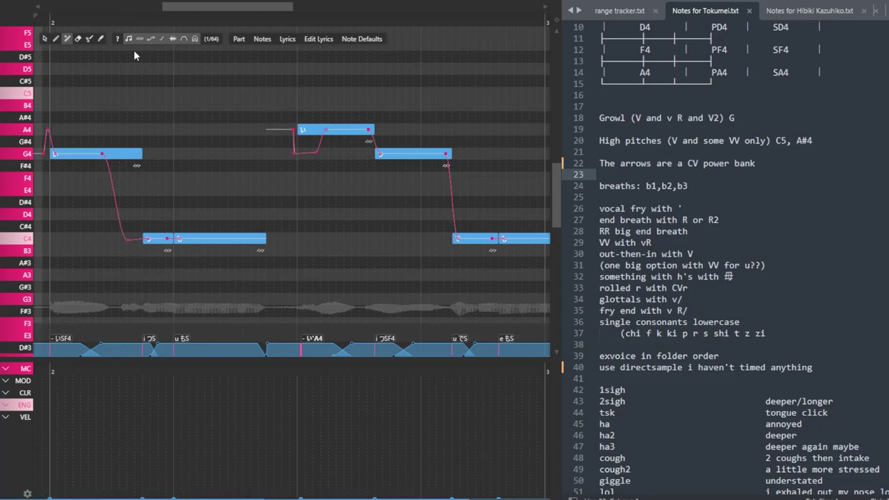
key("space")
key("space")
left_click_drag(127, 240, 121, 241)
scroll(104, 121, "down", 1)
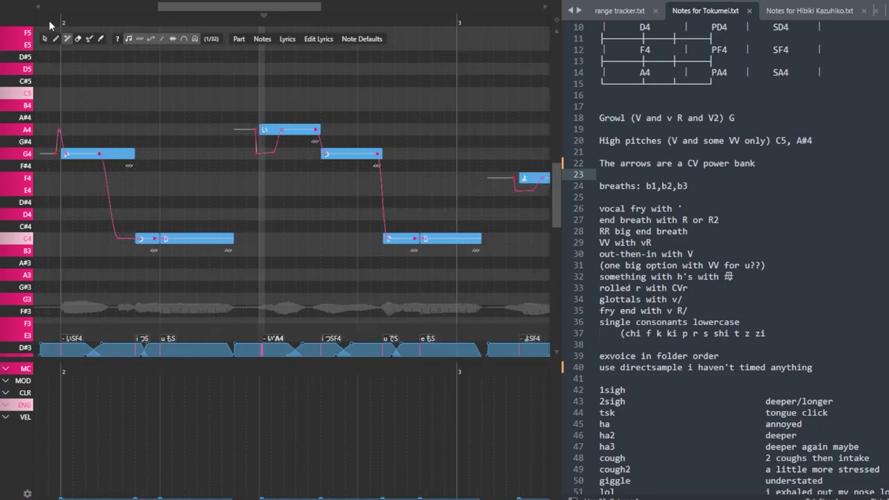
key("space")
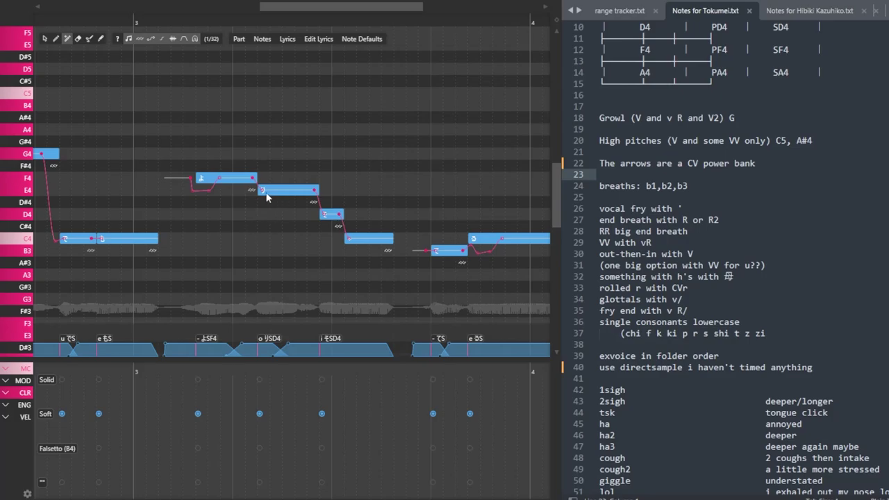
Start the pitch fall from the E4 り note to the D4 note earlier and replay from just before the F4 よ note.
left_click_drag(323, 214, 302, 213)
left_click(229, 20)
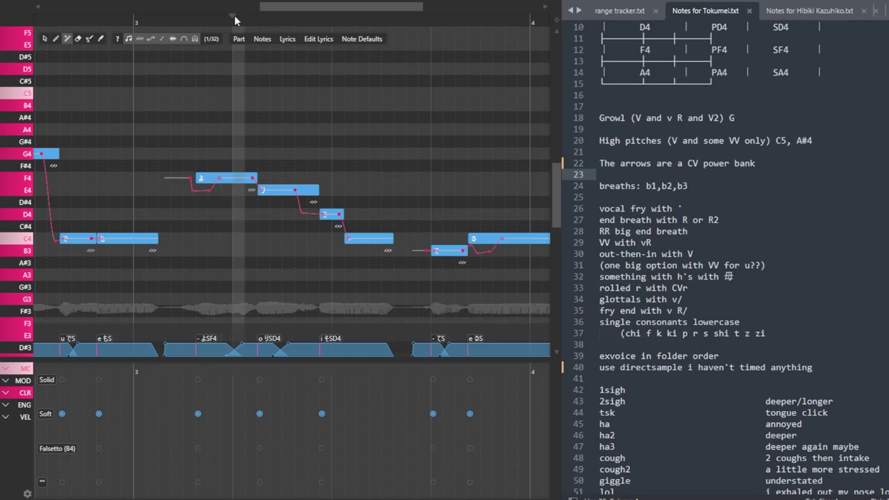
left_click(233, 19)
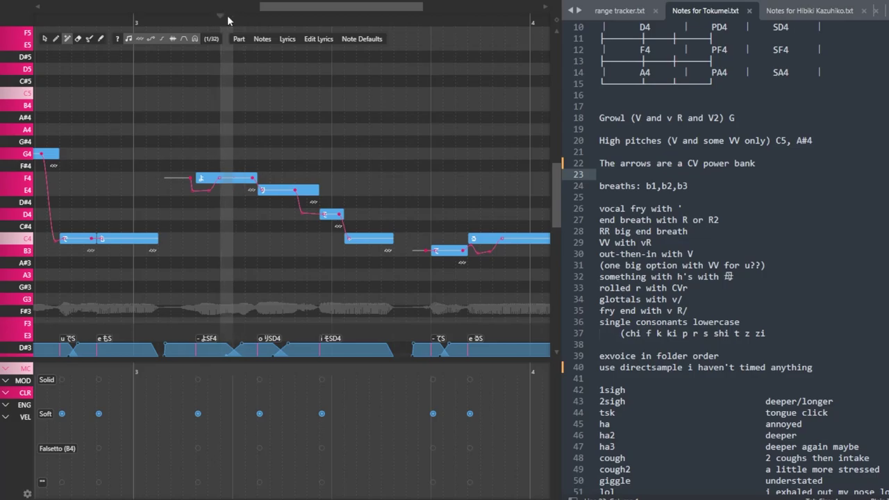
left_click(201, 17)
left_click_drag(201, 17, 174, 15)
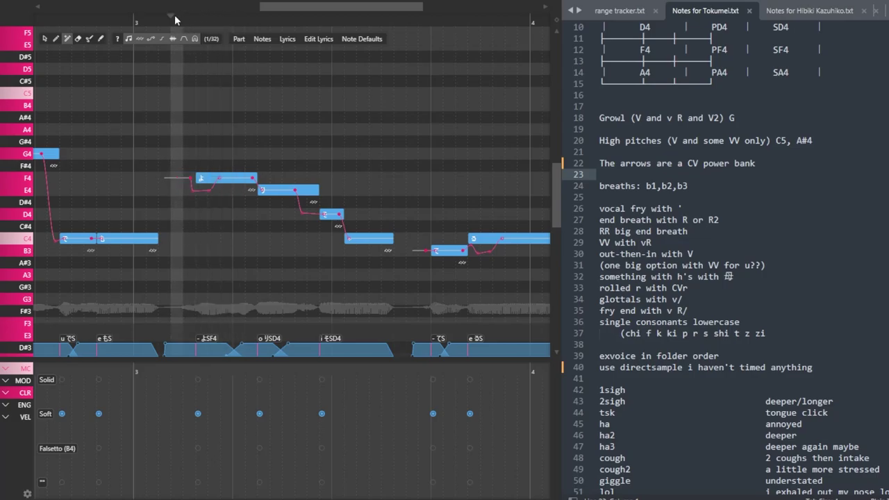
key("space")
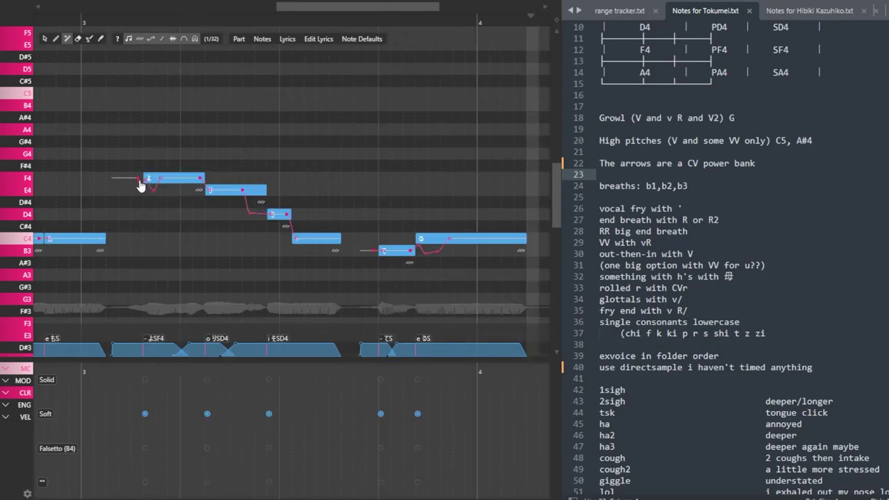
Refine the small pitch dips around the start of the F4 よ note and replay the section from around bar 3.
left_click_drag(95, 18, 74, 18)
key("space")
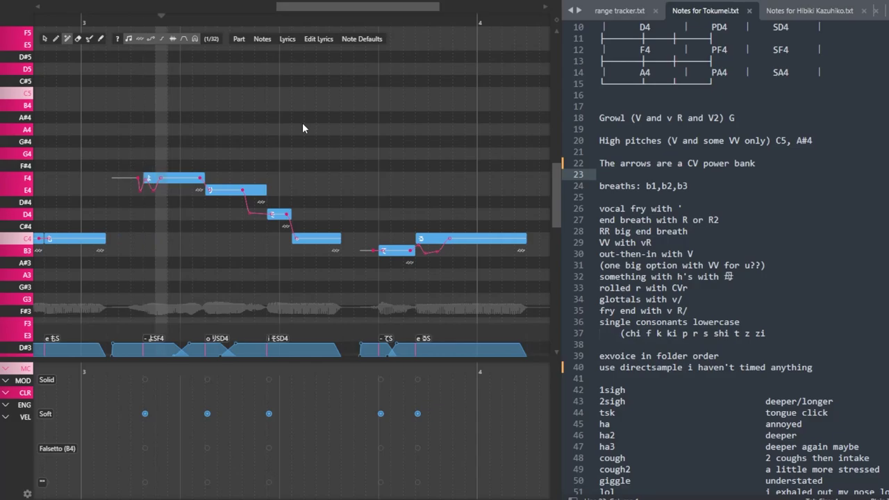
key("space")
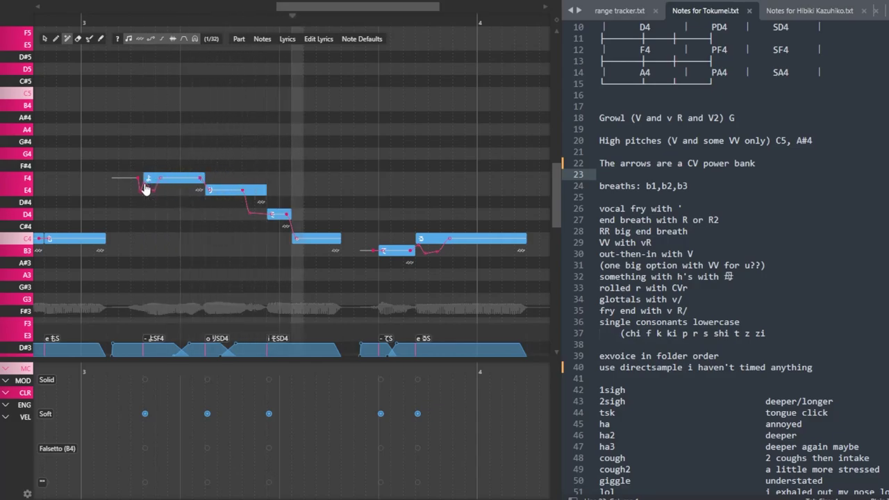
Add a pitch dip to C4 before the D4 note and small bends at the つ and も onsets, then set the playhead before bar 2.
mouse_move(270, 214)
left_mouse_down()
mouse_move(266, 241)
mouse_move(264, 213)
left_mouse_up()
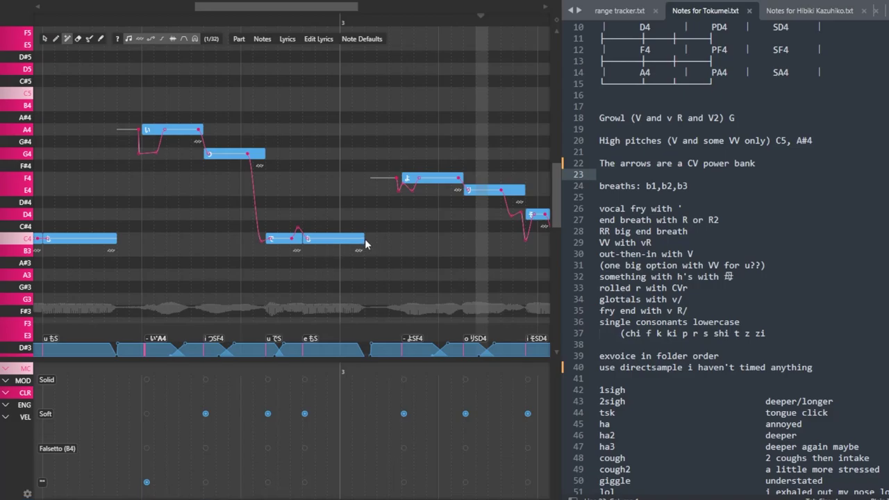
scroll(340, 261, "left", 3)
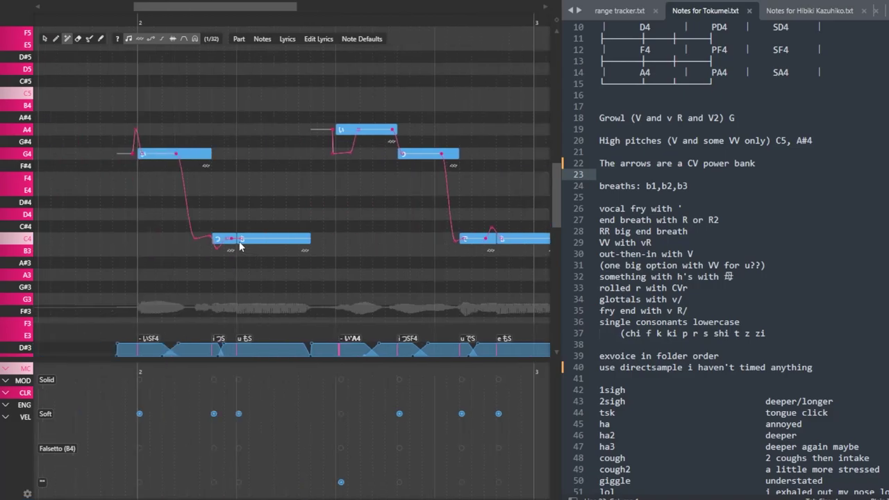
left_click_drag(240, 245, 238, 254)
left_click(115, 21)
Check the vibrato step in the YouTube tutorial, then enable vibrato on both C4 も notes and the final C4 note.
key("space")
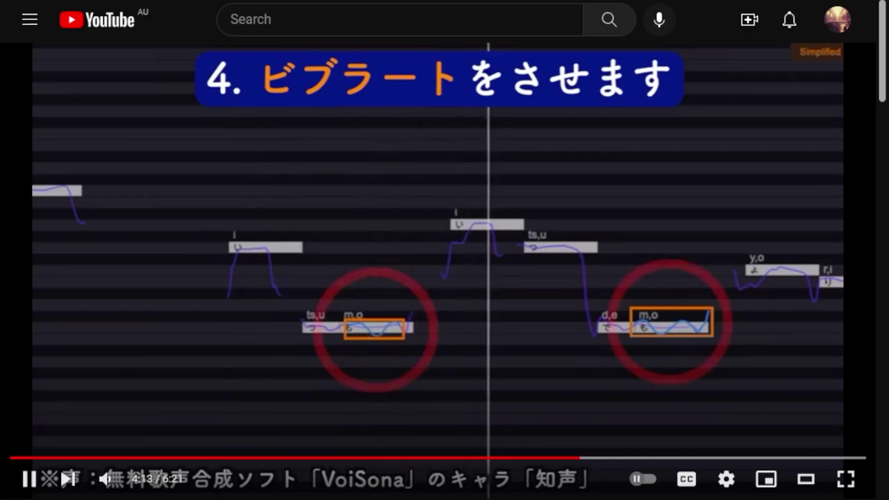
key("space")
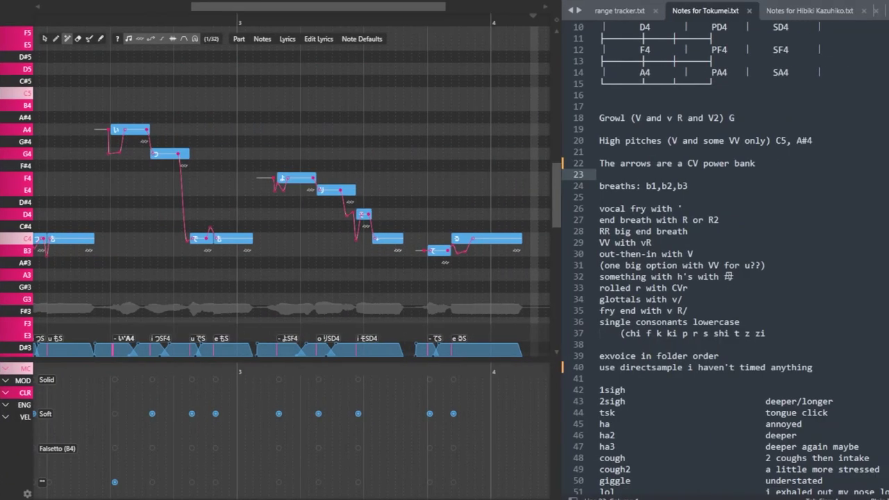
scroll(218, 271, "left", 3)
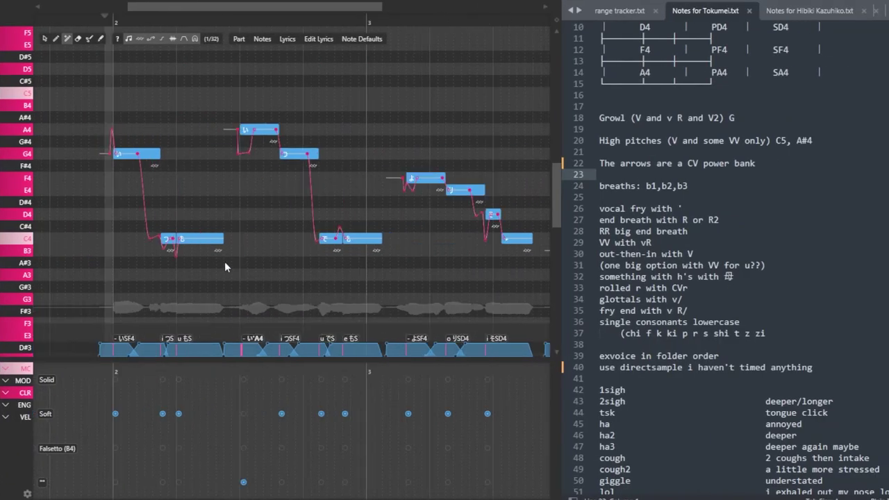
left_click(218, 251)
left_click(374, 252)
scroll(388, 288, "right", 3)
left_click(516, 253)
scroll(442, 295, "left", 2)
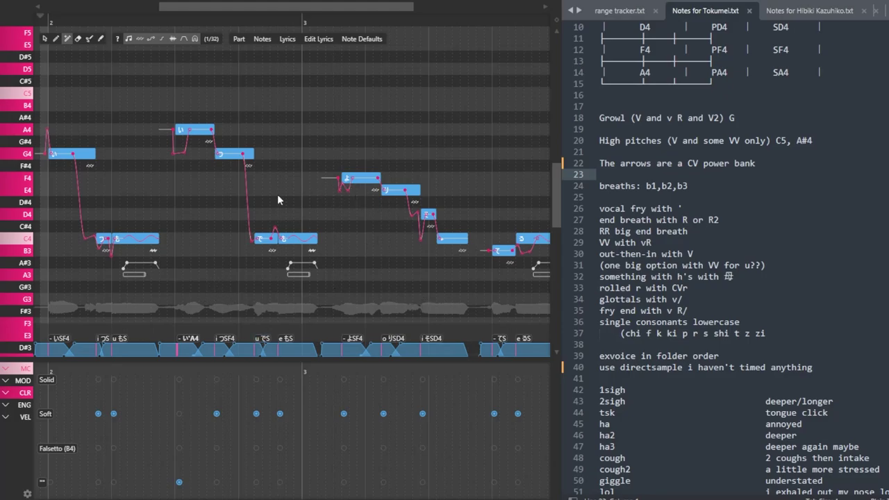
Slightly adjust the vibrato depth on the first C4 も note and replay the phrase.
scroll(195, 205, "left", 2)
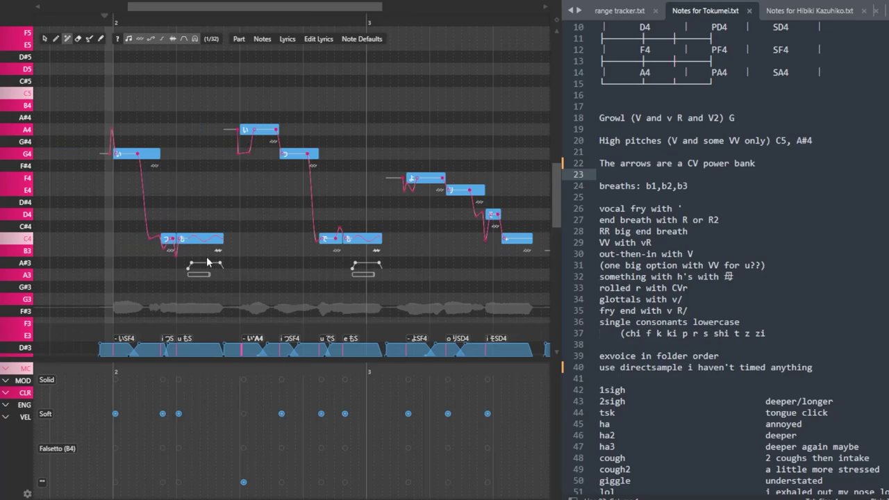
left_click_drag(211, 261, 210, 258)
key("space")
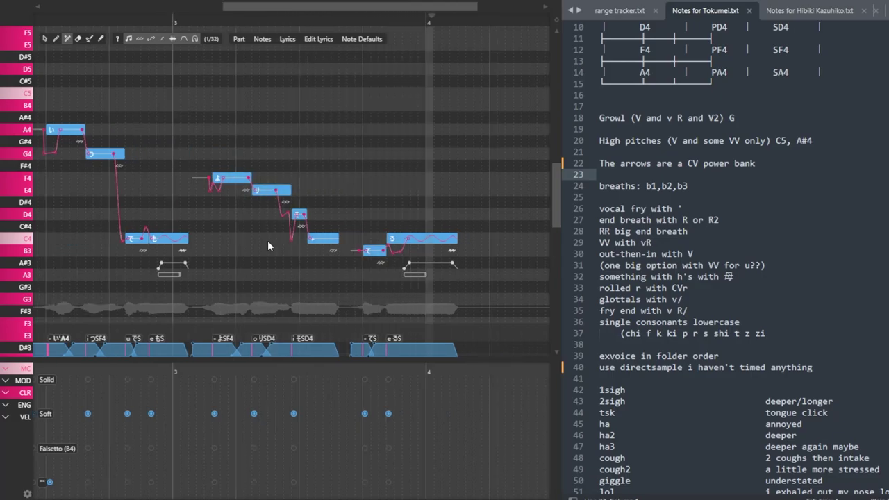
key("space")
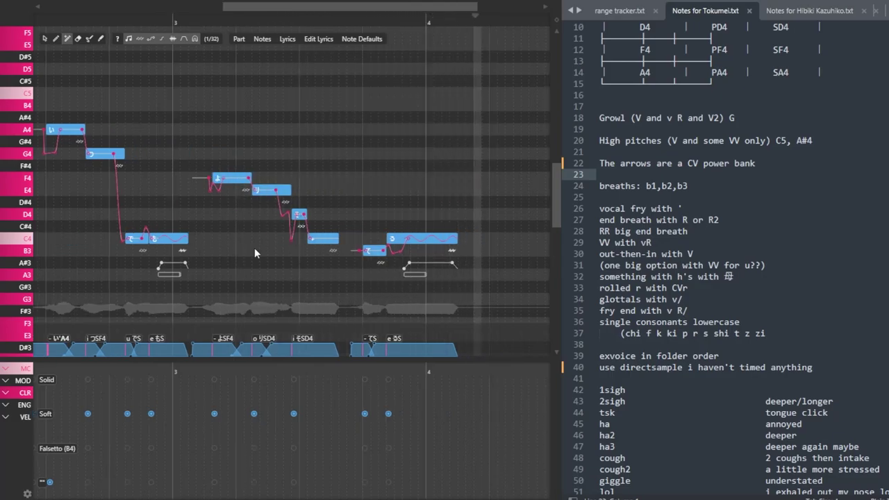
Enable vibrato on the E4 り note, extend it across nearly the whole note and replay the phrase.
left_click(286, 203)
left_click_drag(261, 220, 238, 218)
left_click(180, 9)
scroll(305, 116, "right", 7)
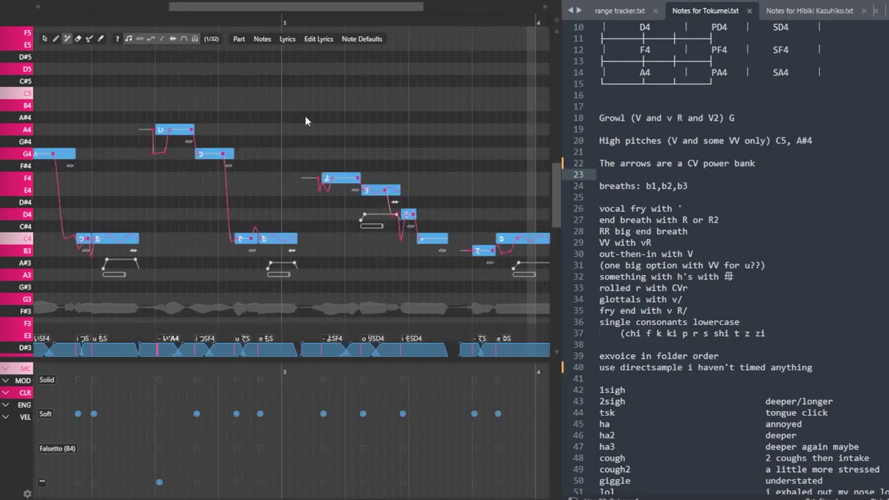
left_click(111, 20)
key("space")
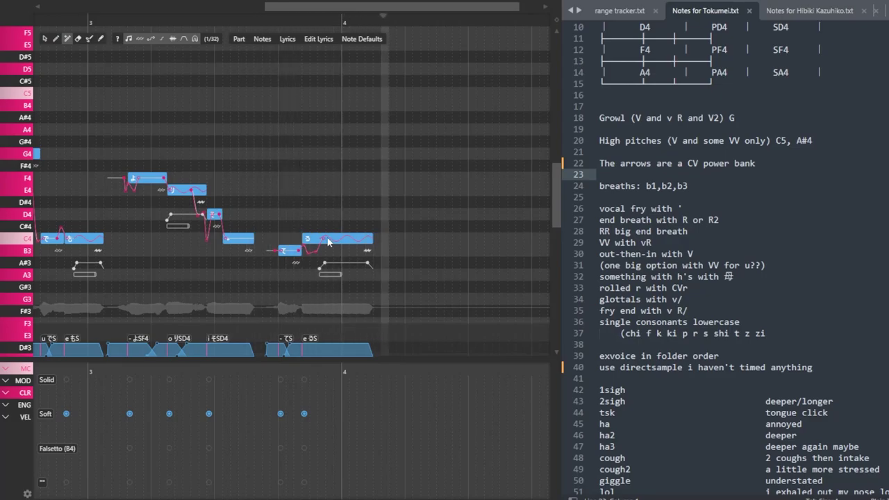
Deepen the vibrato on the final C4 る note, start it later and replay the end of the phrase.
mouse_move(351, 263)
left_mouse_down()
mouse_move(352, 250)
mouse_move(334, 268)
mouse_move(353, 250)
left_mouse_up()
left_click(263, 29)
key("space")
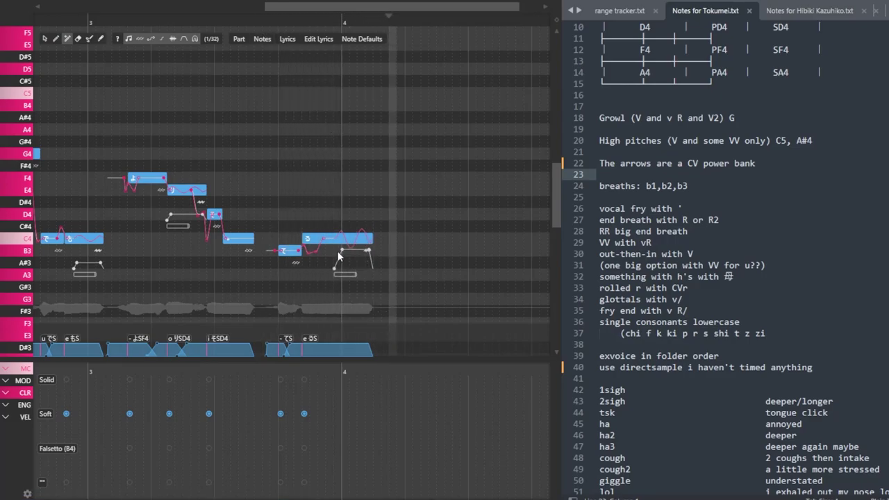
Bring up the PTV expression curve, raise its value on the final C4 る note and play the result.
left_click(7, 382)
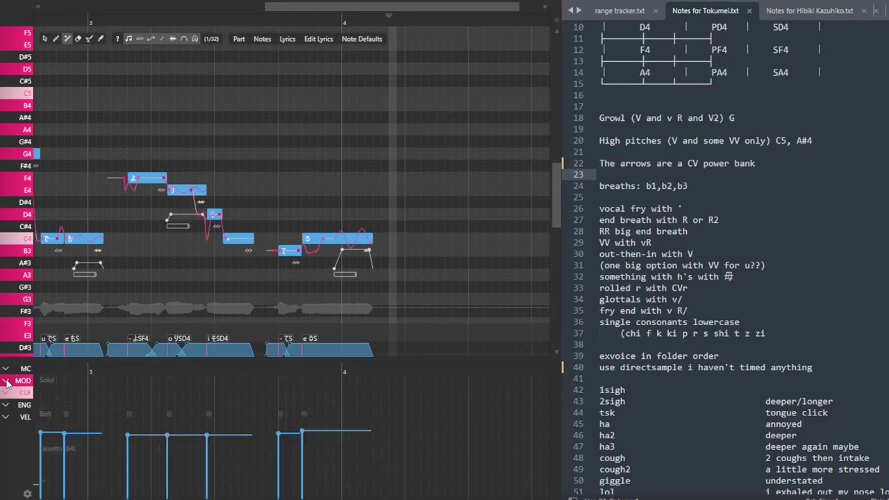
left_click(11, 329)
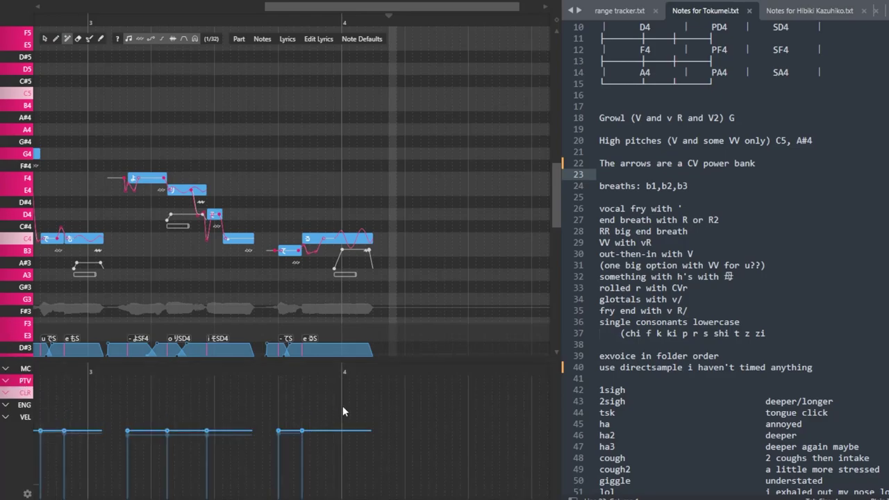
left_click(344, 406)
left_click_drag(346, 404, 346, 407)
key("space")
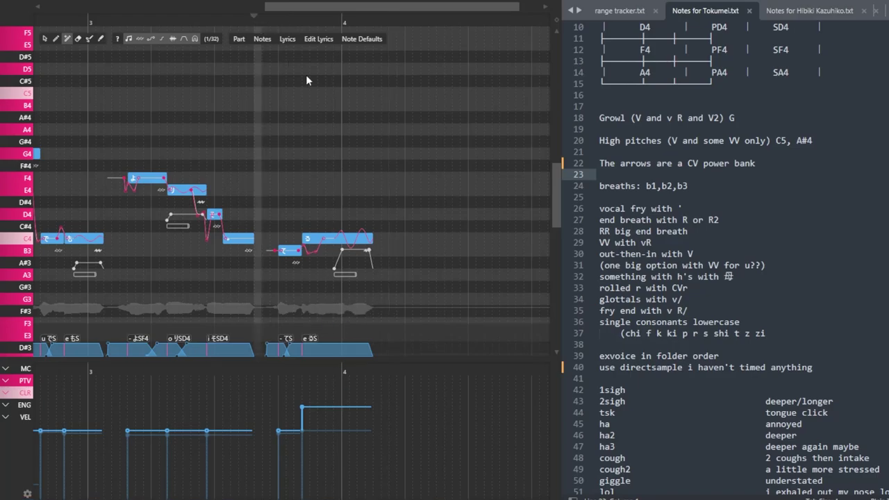
Lower the final る note's PTV value to slightly above the level of the neighbouring notes, replaying after each adjustment.
left_click_drag(328, 415, 327, 424)
left_click(253, 22)
key("space")
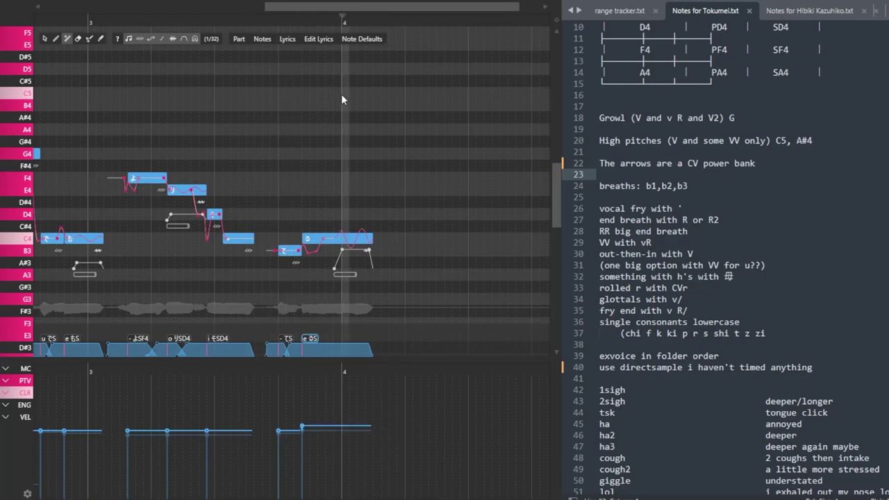
left_click_drag(308, 427, 308, 427)
left_click(265, 22)
key("space")
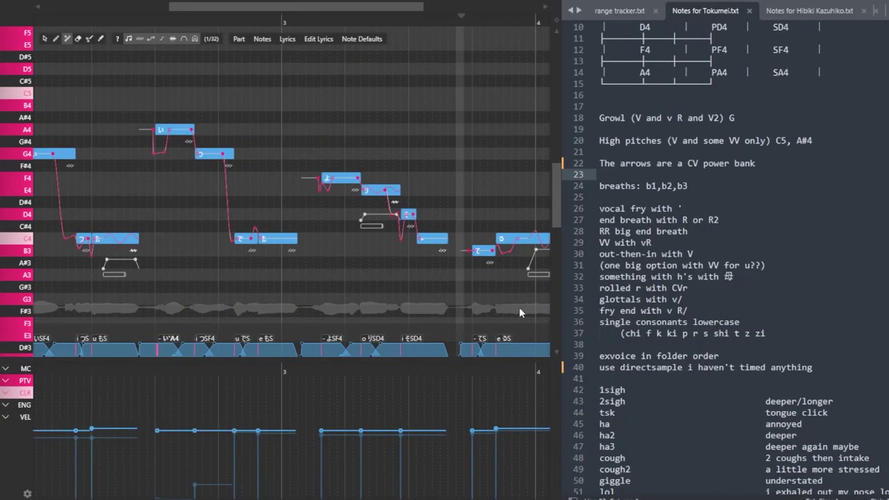
Check the pronunciation timing step in the YouTube tutorial, then shorten the C4 extension note after そ and add a short C4 note behind it.
scroll(487, 312, "right", 3)
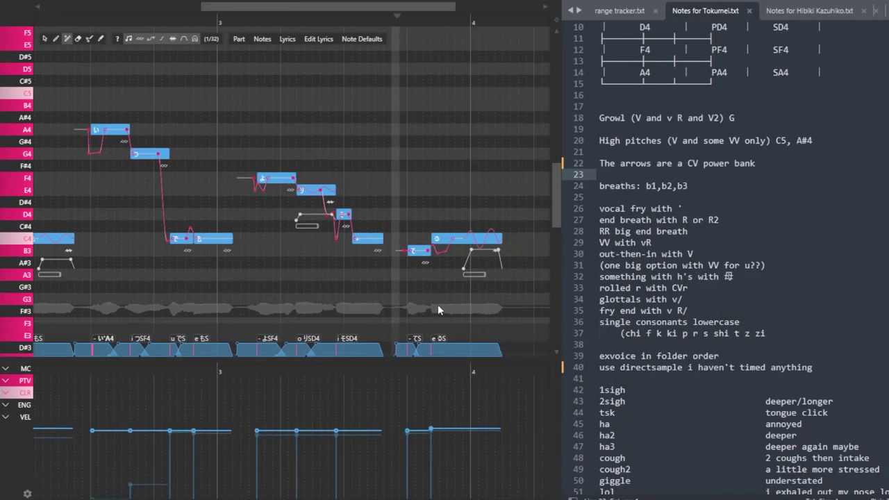
scroll(376, 295, "right", 3)
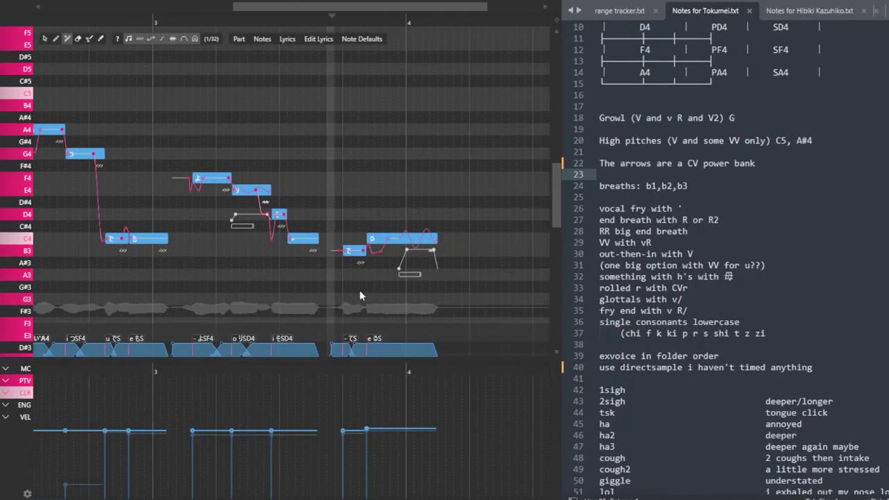
scroll(353, 288, "up", 3)
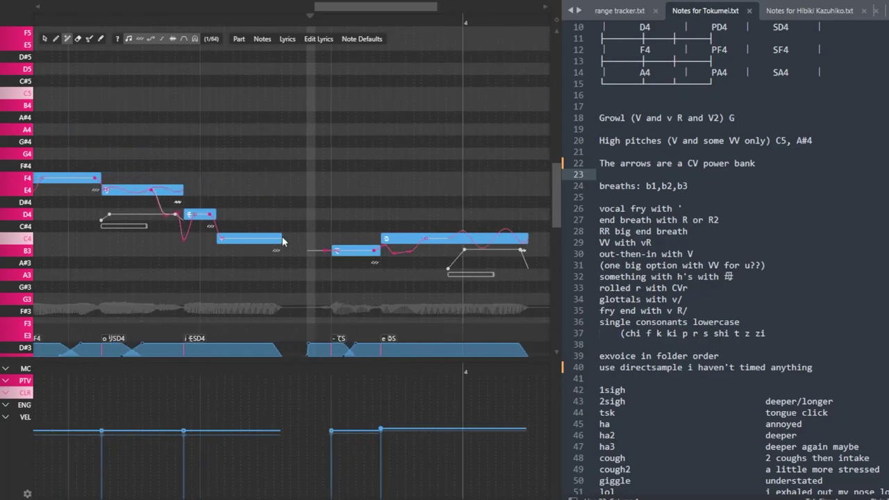
mouse_move(280, 236)
left_mouse_down()
mouse_move(259, 235)
mouse_move(286, 238)
left_mouse_up()
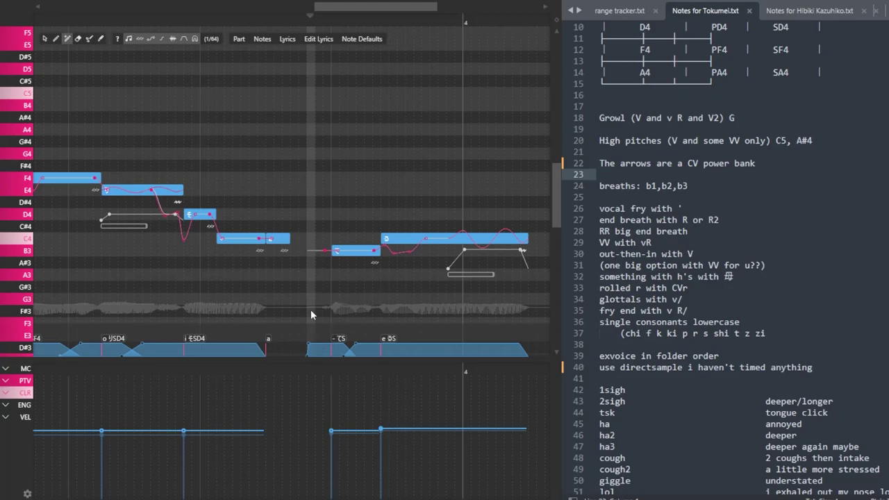
left_click_drag(268, 142, 325, 145)
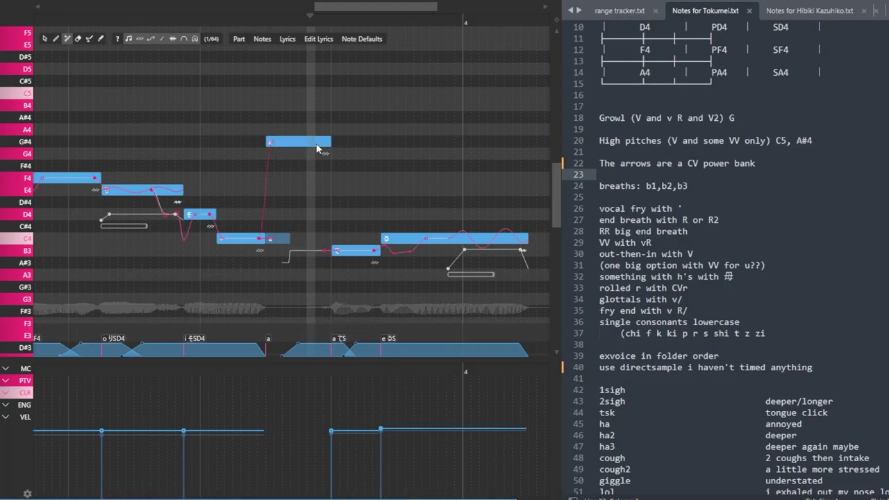
double_click(317, 144)
type("って")
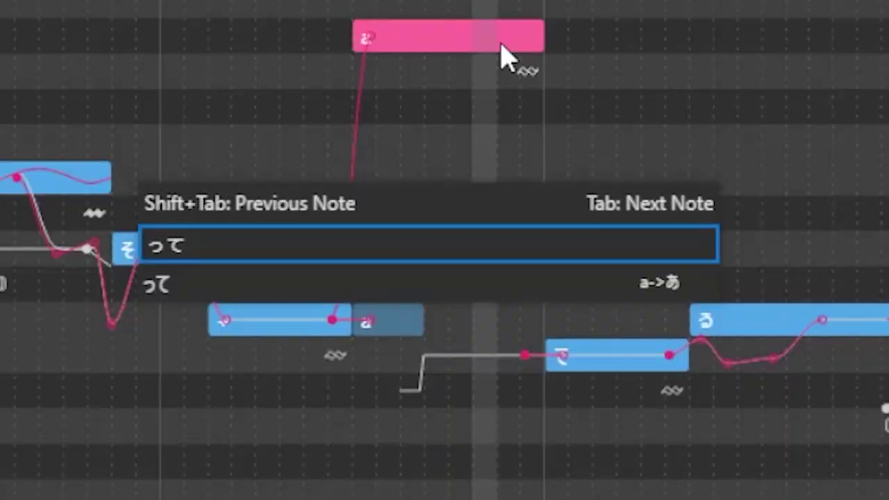
key("Escape")
key("Delete")
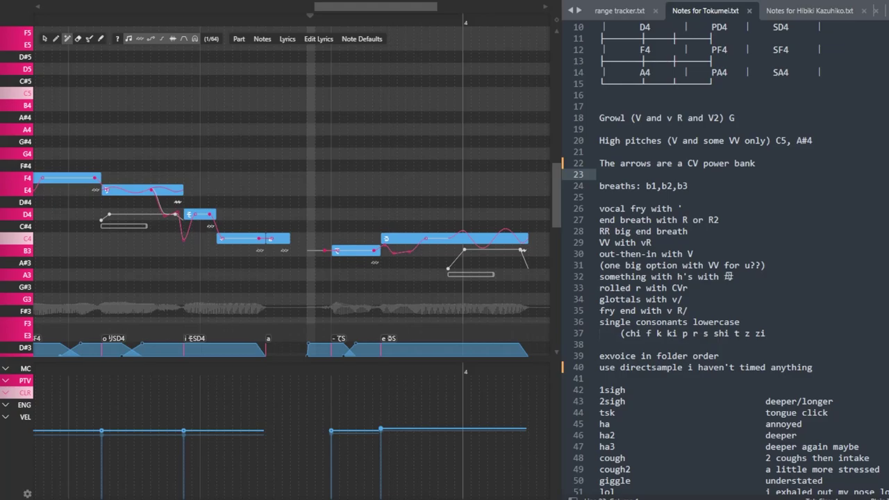
Look up the glottal suffix in the Tokumei notes and give the short C4 note the lyric o/ with the Soft colour.
left_click(826, 253)
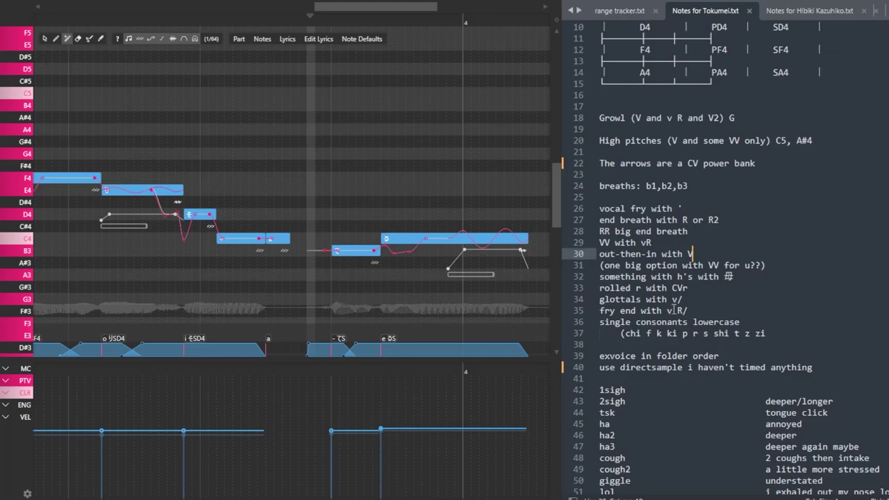
left_click_drag(682, 299, 676, 298)
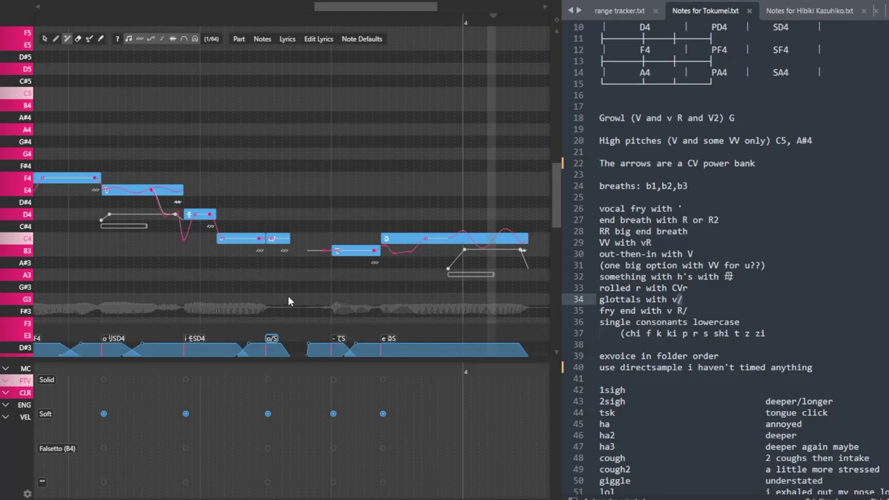
scroll(193, 85, "down", 3)
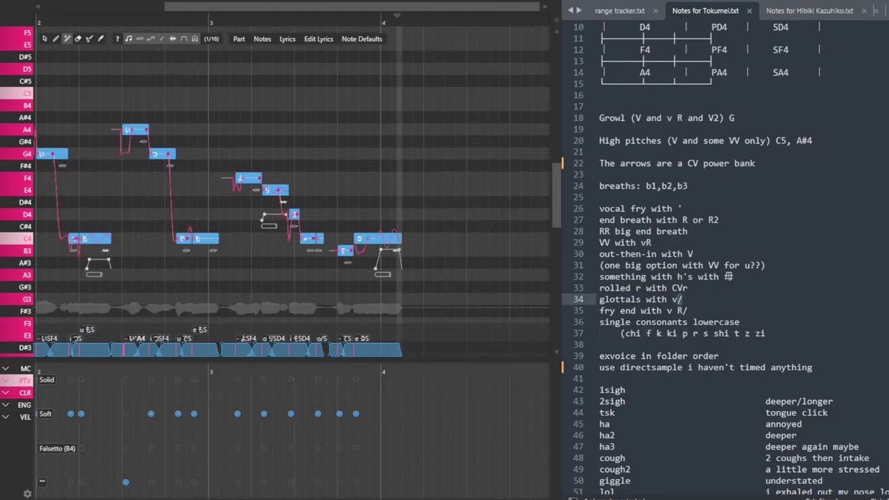
Switch to the VEL curve, set the playhead before bar 2 and lower the velocity of the C4 つ note.
left_click(26, 417)
scroll(350, 155, "left", 3)
scroll(134, 384, "right", 1)
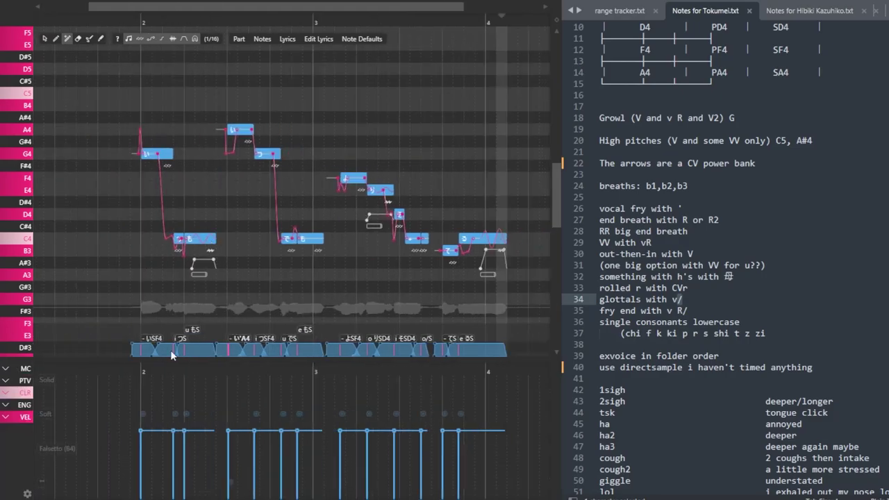
left_click(121, 22)
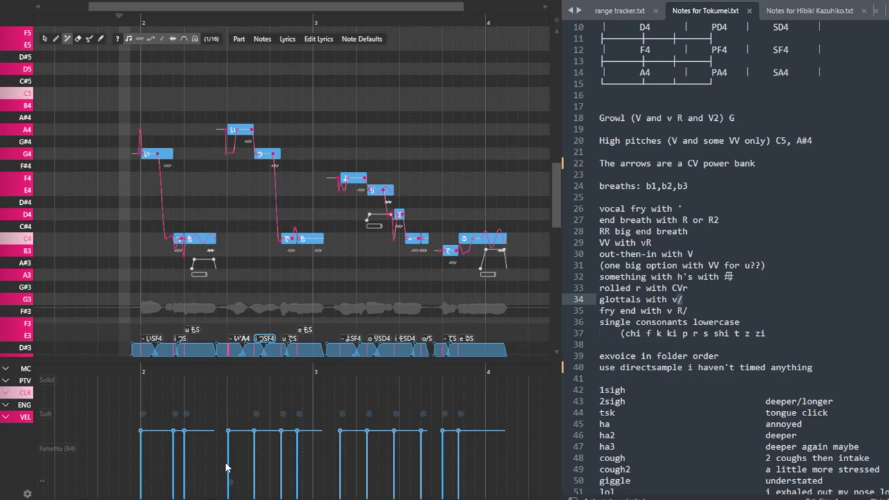
scroll(223, 291, "up", 2)
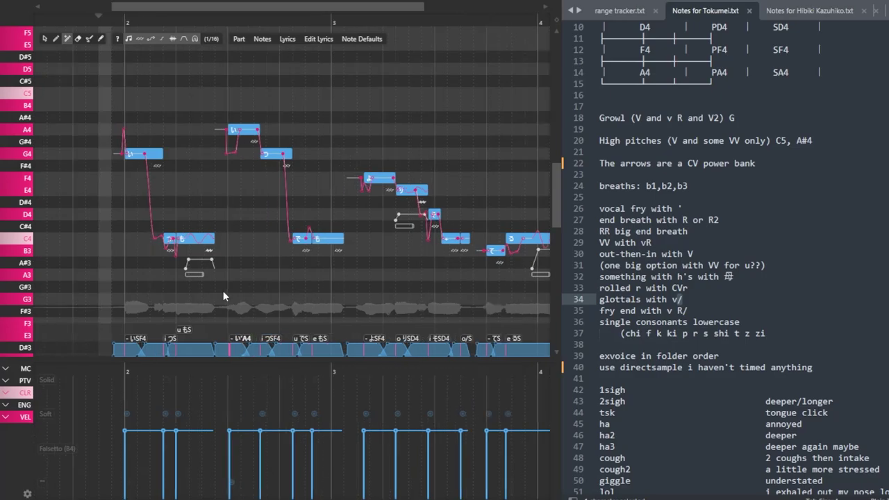
scroll(331, 271, "up", 2)
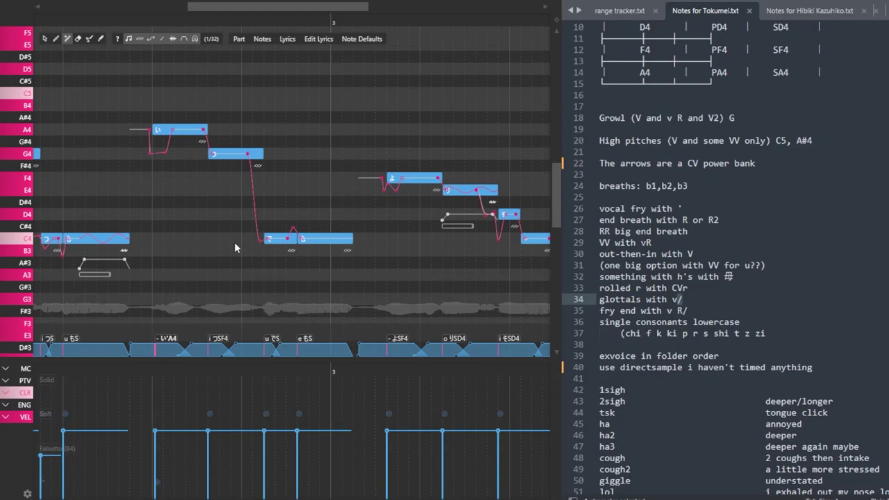
Lower the velocity of the G4 つ note strongly and the D4 そ note slightly, replaying the phrase.
scroll(291, 286, "down", 3)
left_click(254, 478)
key("space")
scroll(286, 288, "right", 2)
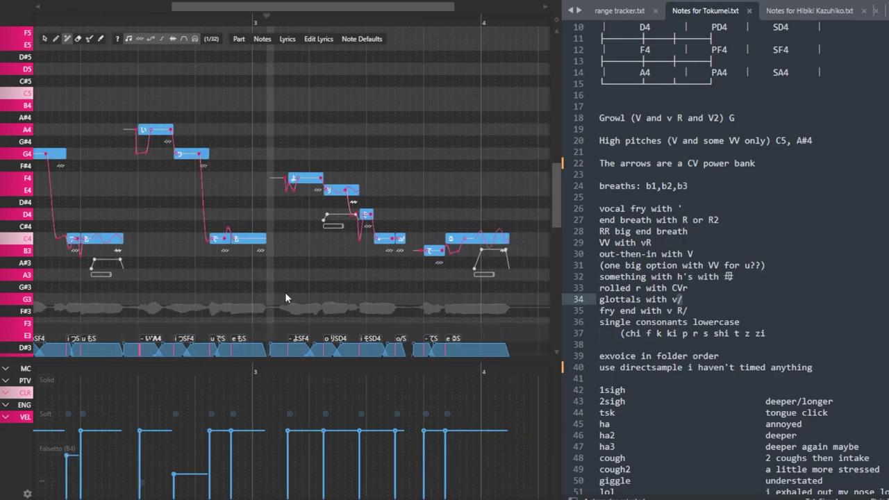
scroll(296, 302, "right", 2)
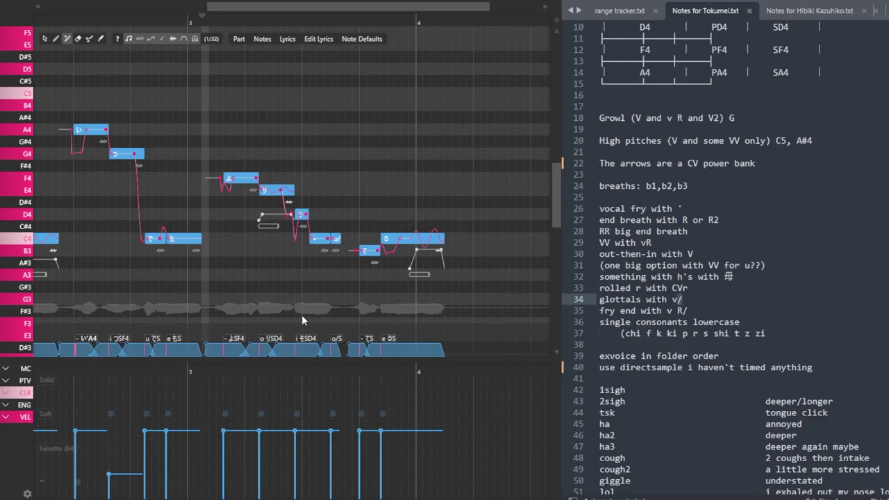
scroll(292, 262, "right", 2)
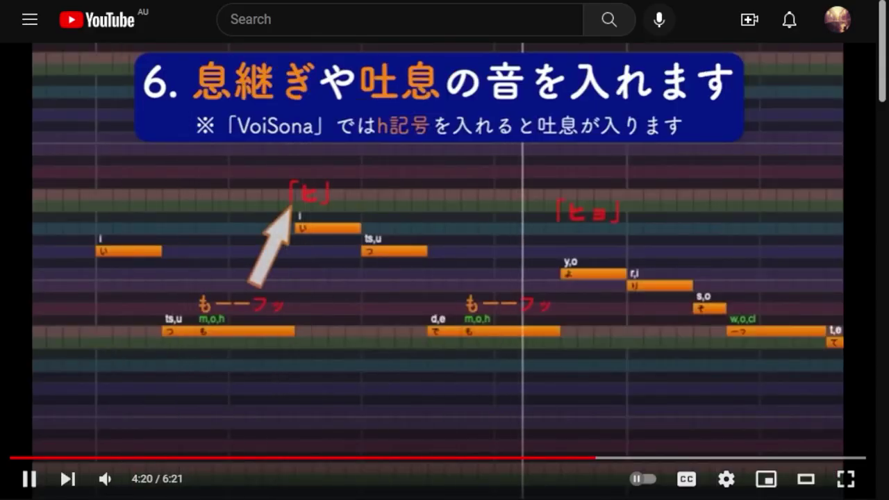
Check the breath-sound step in the YouTube tutorial and the 母 entry in the notes, then change the F4 よ note's lyric to ひょ.
key("k")
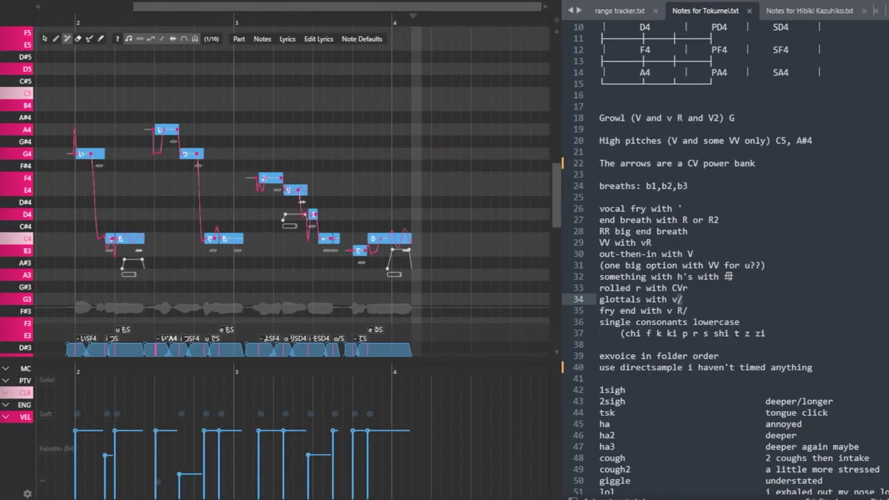
left_click(731, 277)
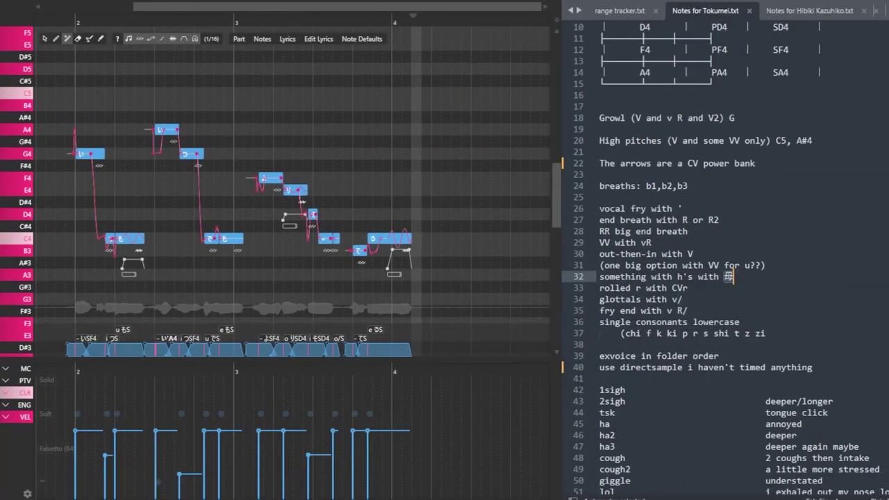
scroll(178, 266, "up", 2)
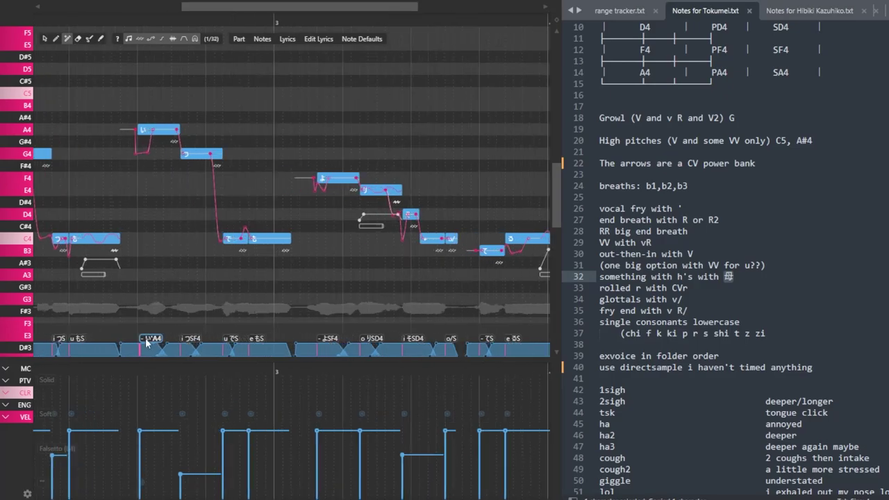
scroll(184, 158, "left", 2)
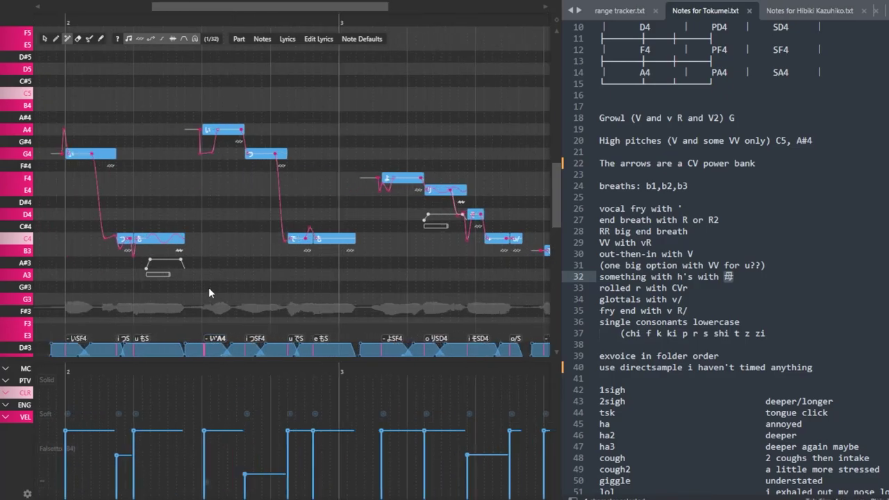
scroll(209, 287, "right", 3)
scroll(292, 229, "up", 3)
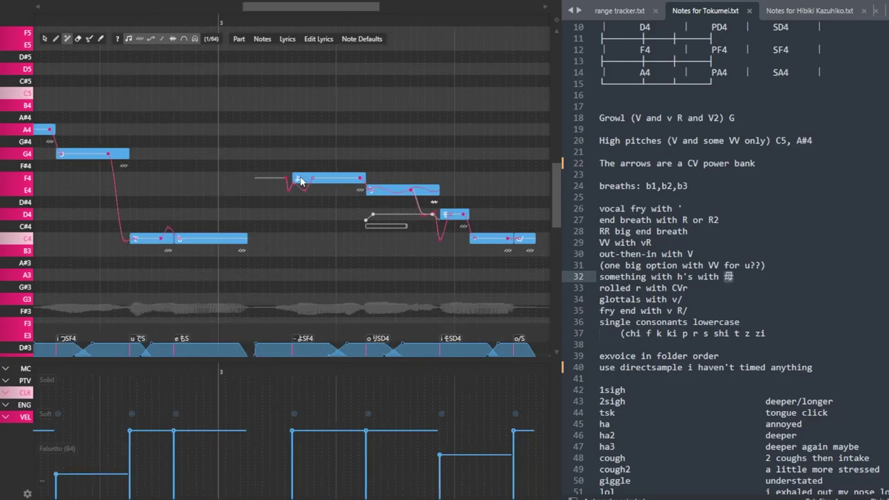
double_click(299, 178)
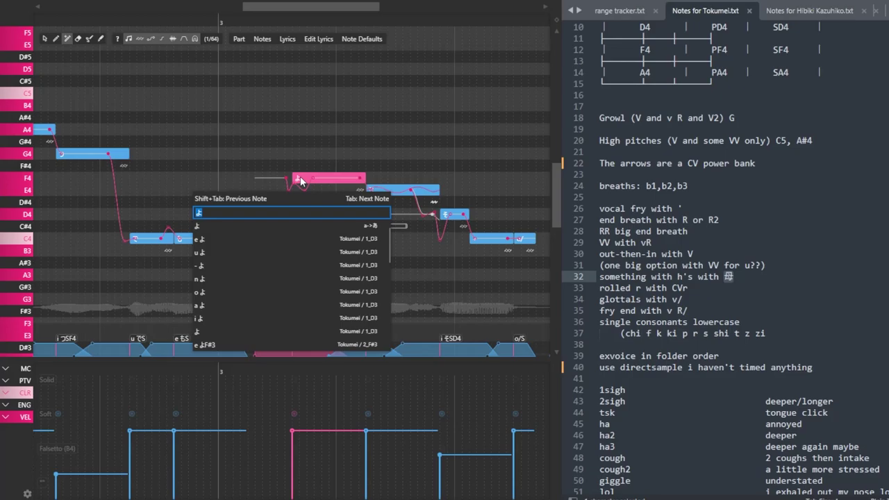
type("ひょ")
key("Return")
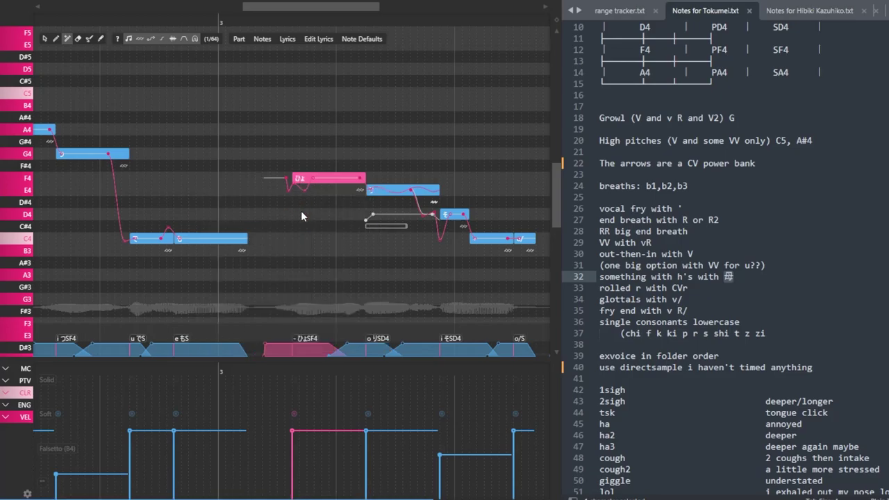
Replay the phrase, then lower the ひょ note's velocity and shift its phoneme onset slightly earlier.
scroll(301, 212, "down", 1)
left_click(202, 20)
key("space")
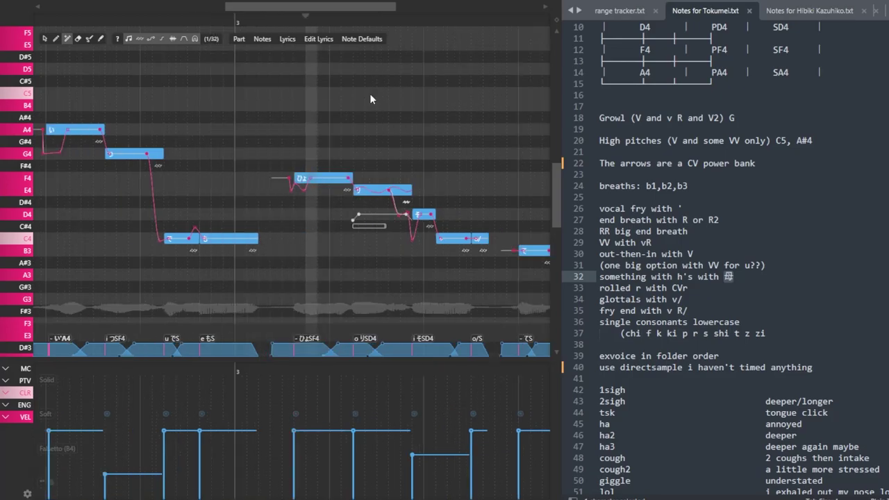
key("space")
scroll(380, 122, "down", 1)
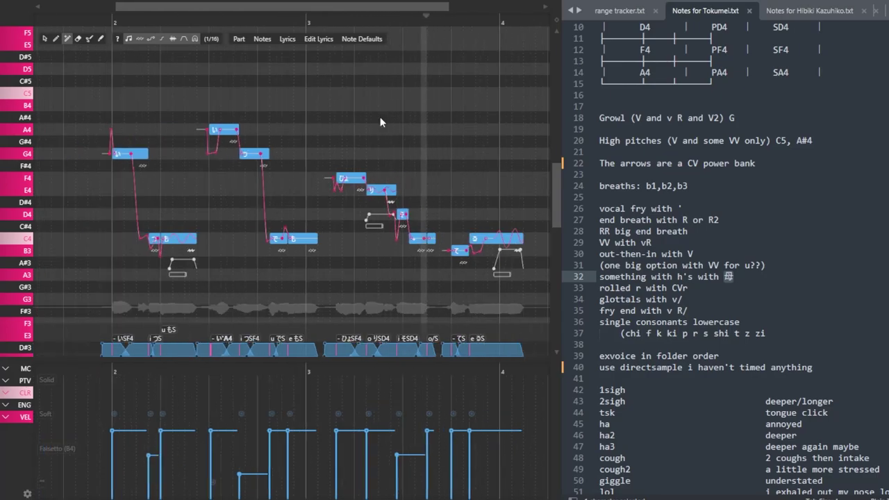
scroll(375, 234, "up", 1)
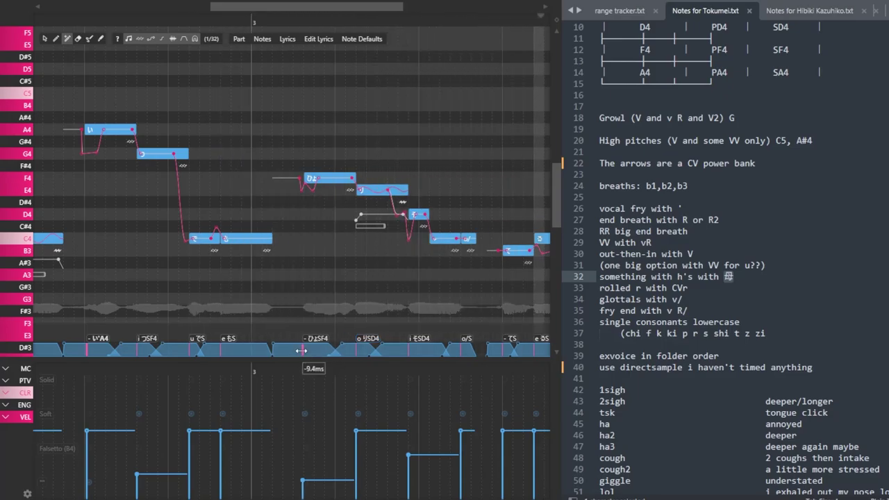
left_click(203, 19)
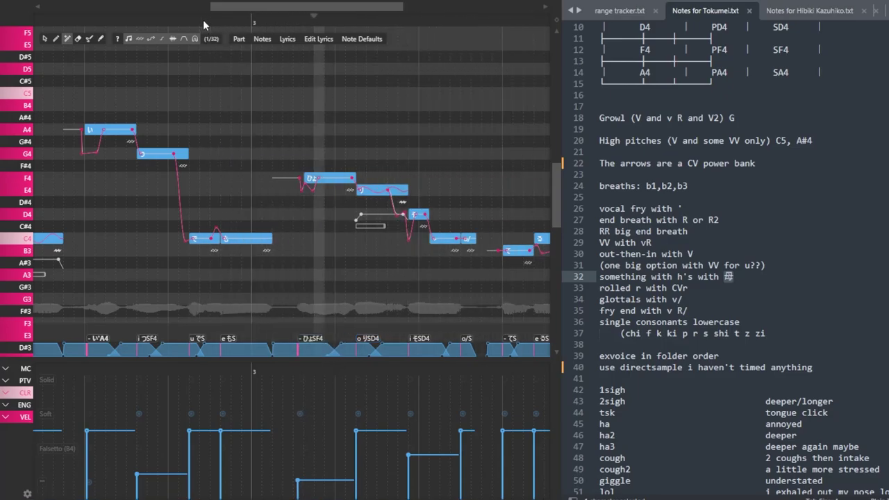
Add a short RR breath note with the Soft colour at C4 between the first も and the A4 い.
scroll(305, 186, "down", 1)
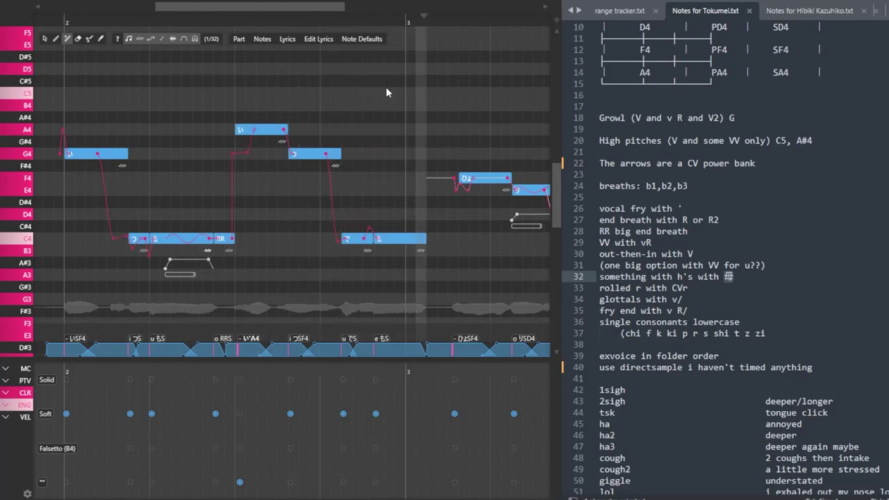
Check the YouTube tutorial's breath step, add a V breath note at C4 after る with the macres_win64.exe resampler, and replay the ending.
scroll(384, 161, "down", 2)
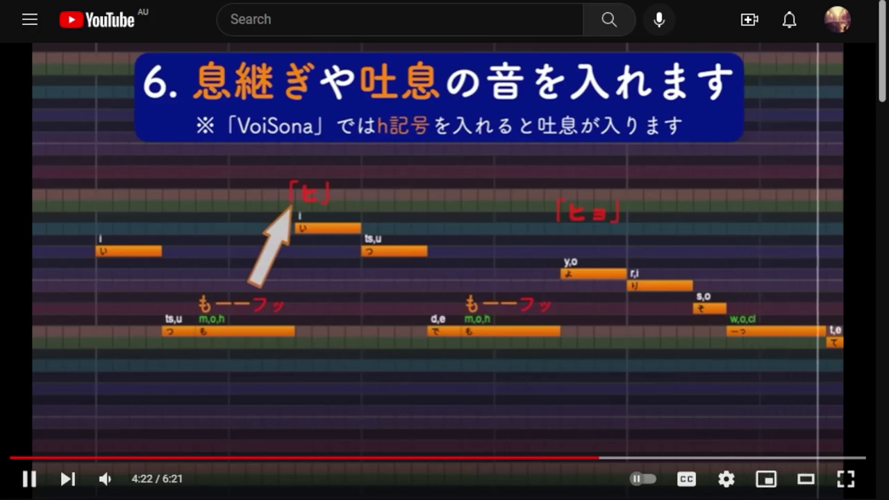
key("space")
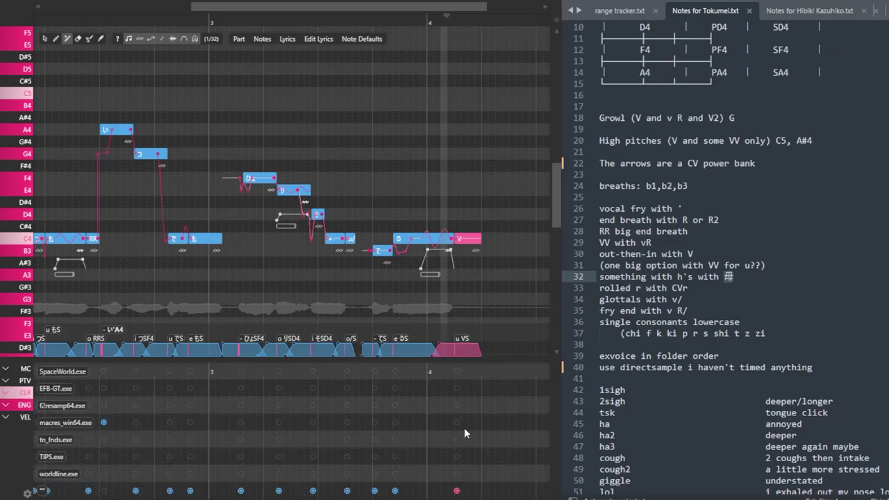
left_click(464, 422)
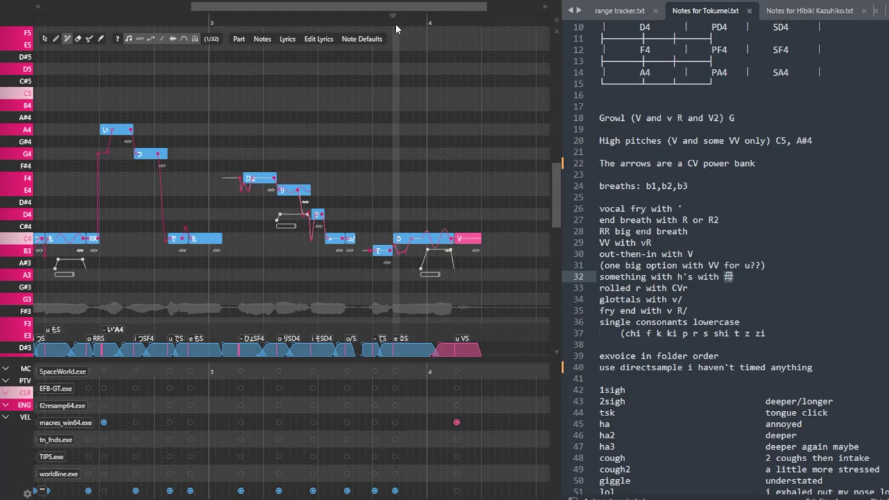
key("space")
Set the RR note's resampler to macres_win64.exe and the ひょ note's resampler to TIPS.exe, replaying the phrase to compare.
scroll(208, 310, "left", 1)
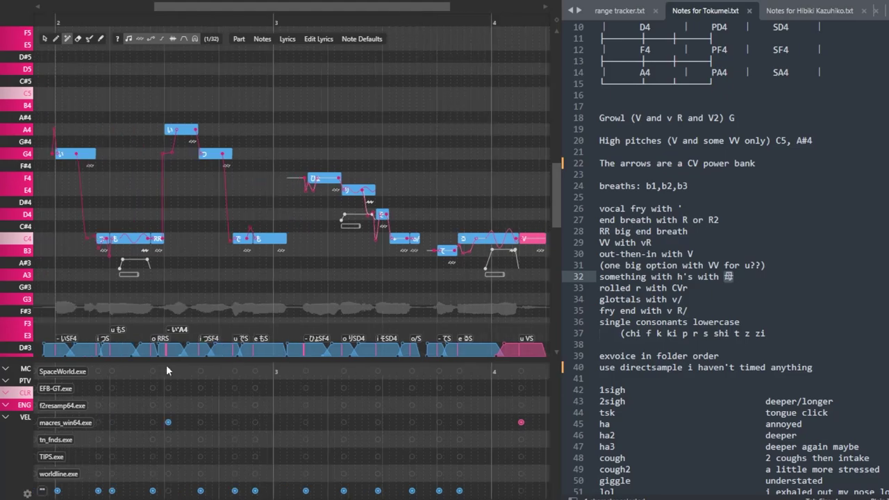
left_click(153, 422)
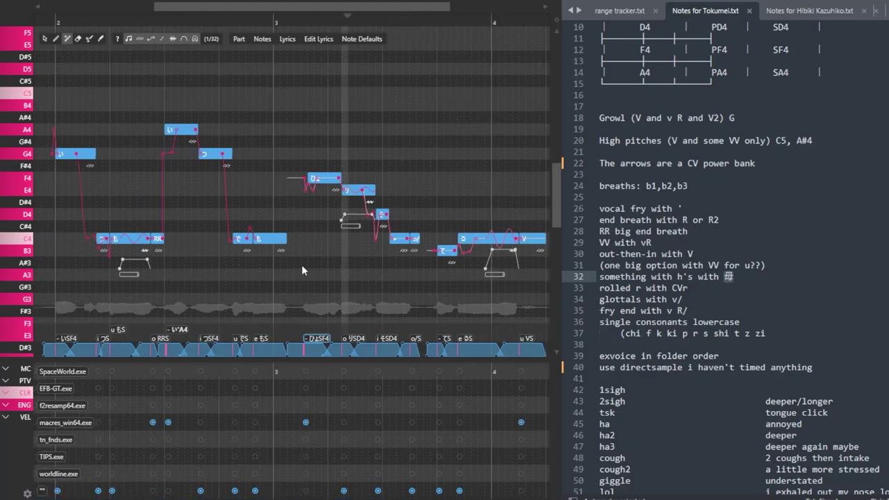
scroll(301, 264, "up", 3)
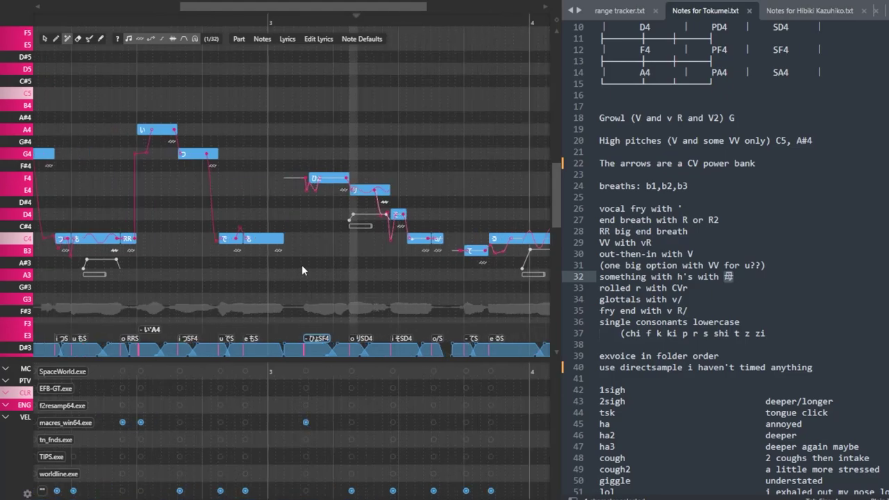
left_click(224, 23)
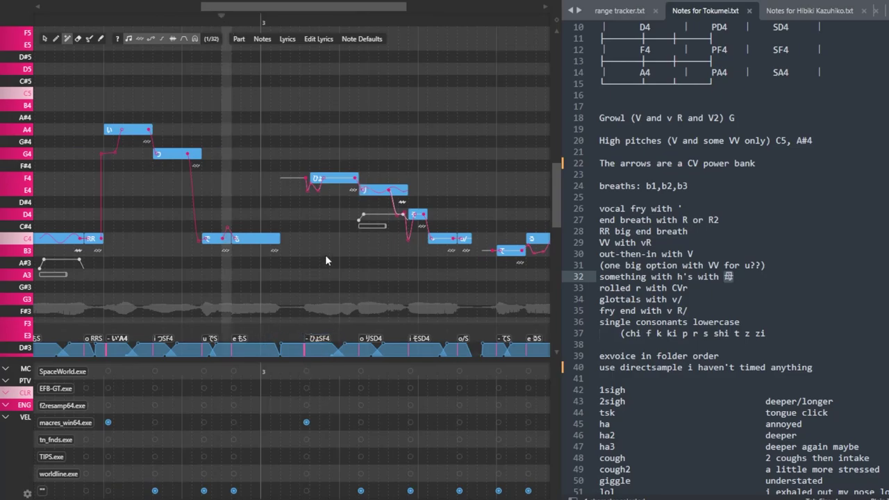
key("space")
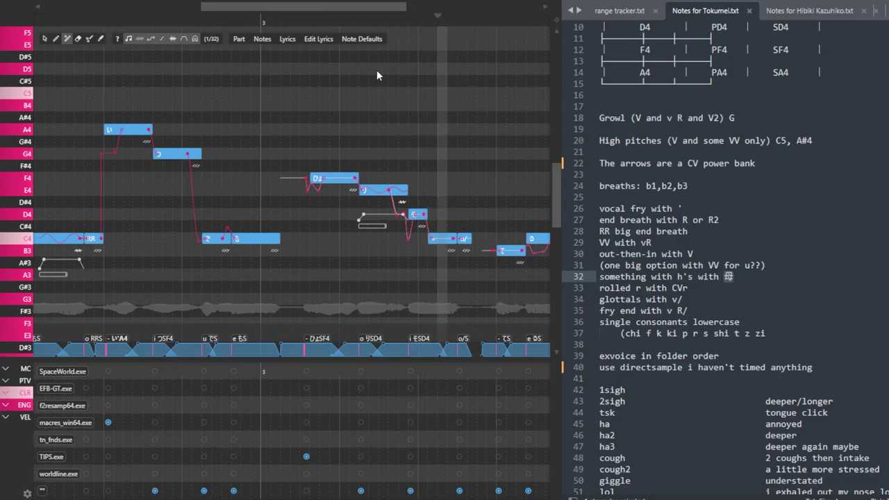
Check the ending pitch-rise step in the YouTube tutorial, then bend the end of る sharply upward and move the V breath note to D4.
scroll(337, 235, "down", 1)
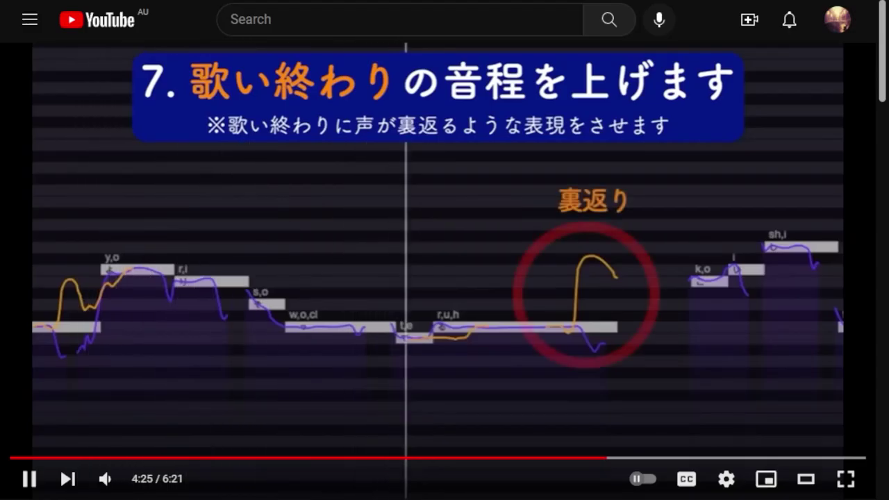
key("space")
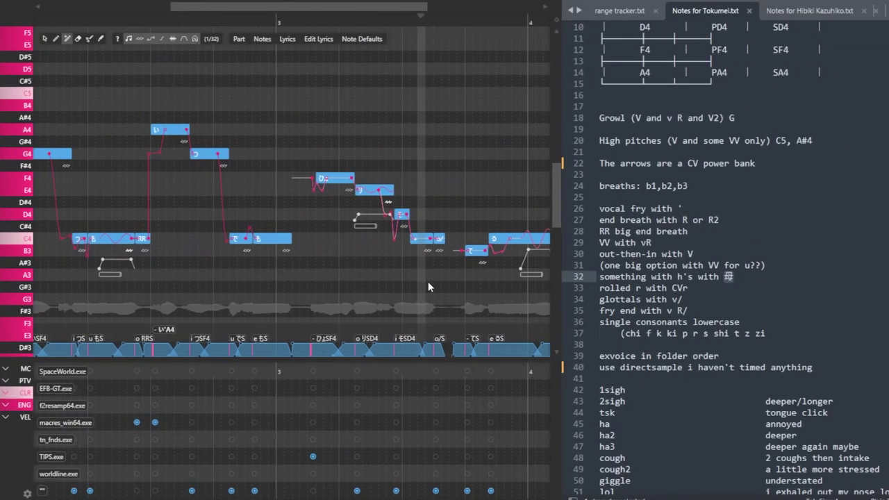
scroll(428, 282, "right", 3)
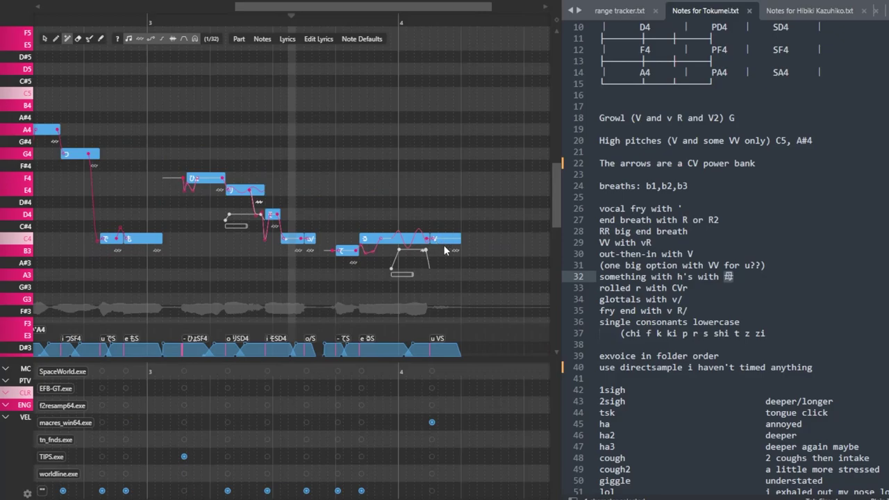
left_click_drag(448, 244, 451, 124)
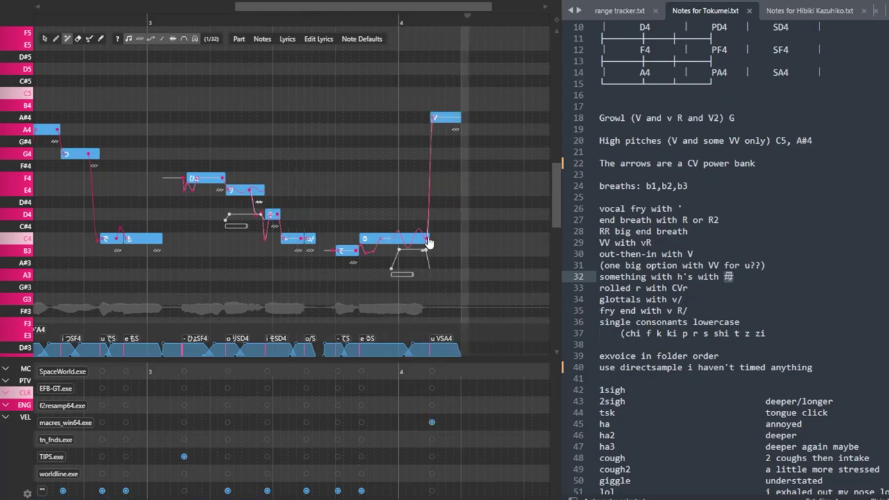
left_click_drag(425, 238, 424, 129)
key("space")
left_click(22, 394)
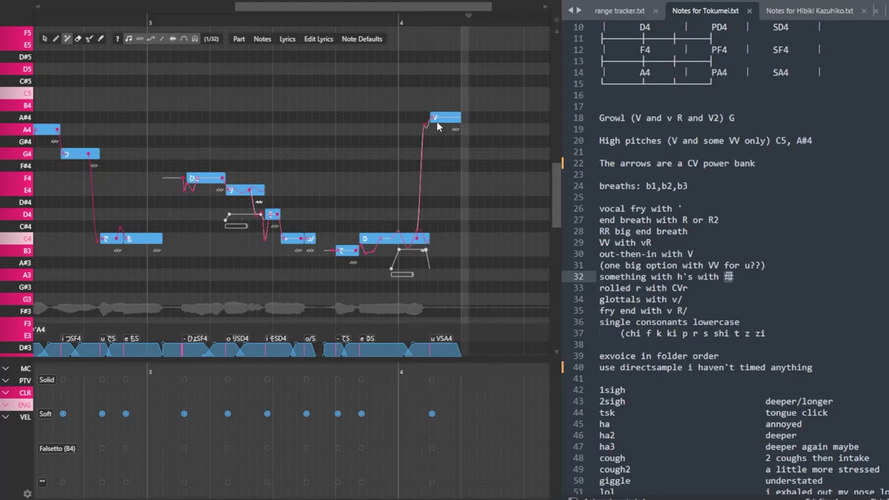
left_click_drag(436, 121, 447, 216)
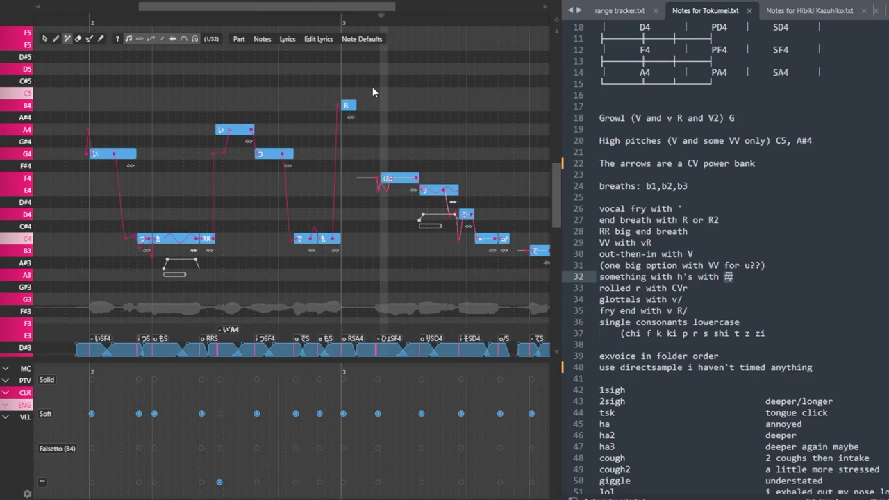
Delete the R note at B4 after the second も, then raise the glottal-stop note after ー to F#4 and replay.
left_click(348, 105)
key("Delete")
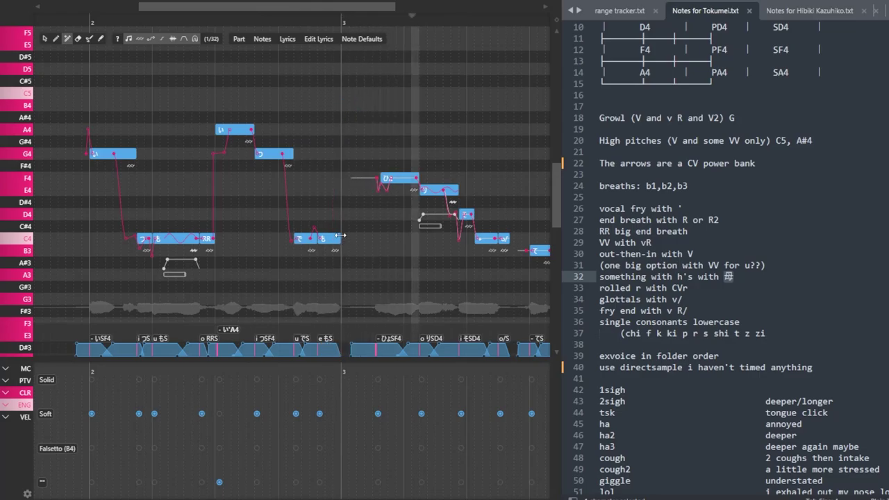
scroll(342, 238, "right", 3)
scroll(389, 122, "right", 3)
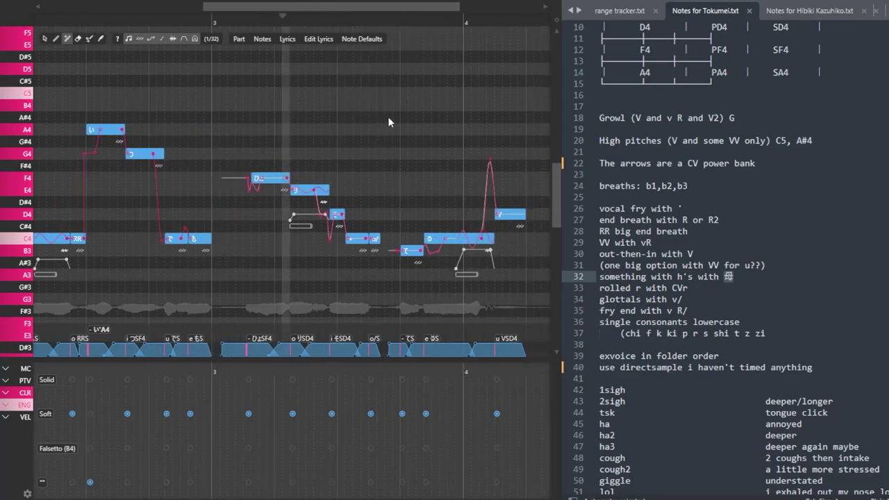
mouse_move(374, 240)
left_mouse_down()
mouse_move(374, 167)
mouse_move(361, 239)
left_mouse_up()
left_click(358, 72)
key("space")
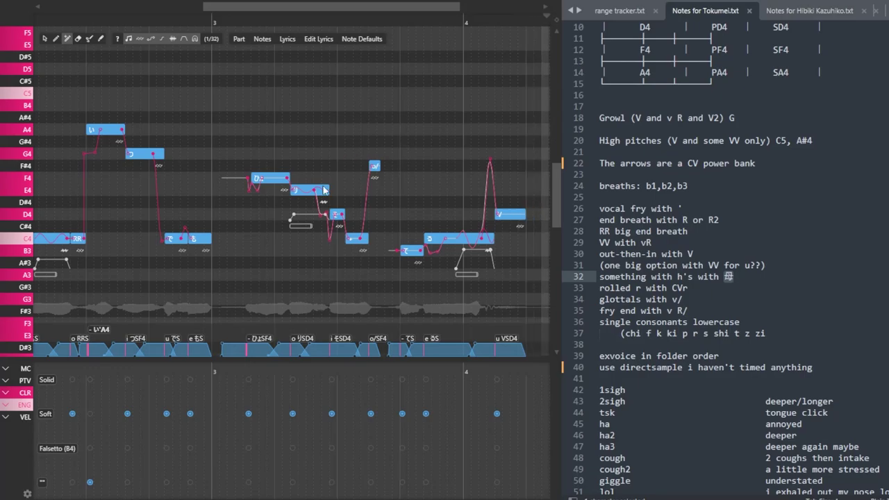
Lower the RR breath note between the first も and the A4 い to F#3 and replay the phrase.
scroll(400, 139, "left", 2)
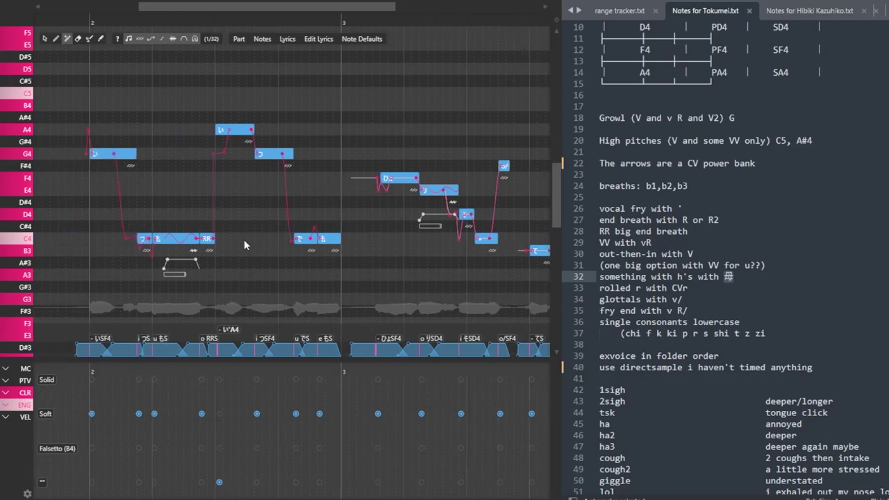
left_click_drag(206, 238, 206, 311)
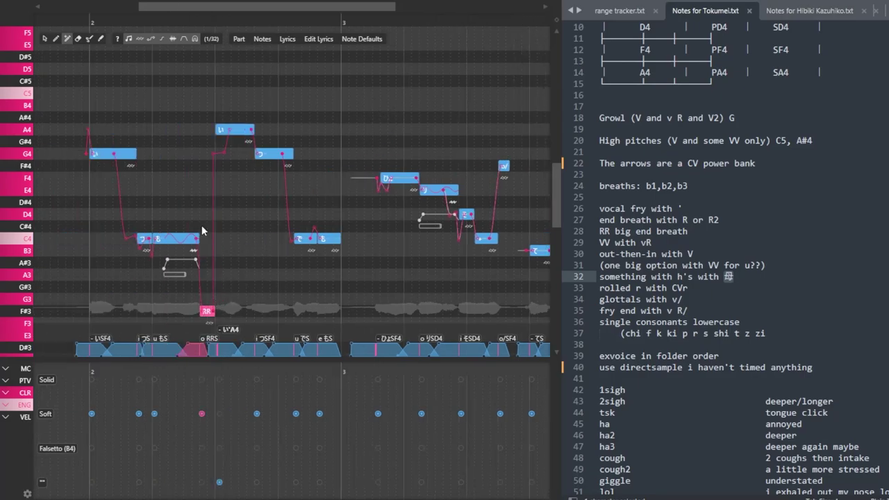
key("space")
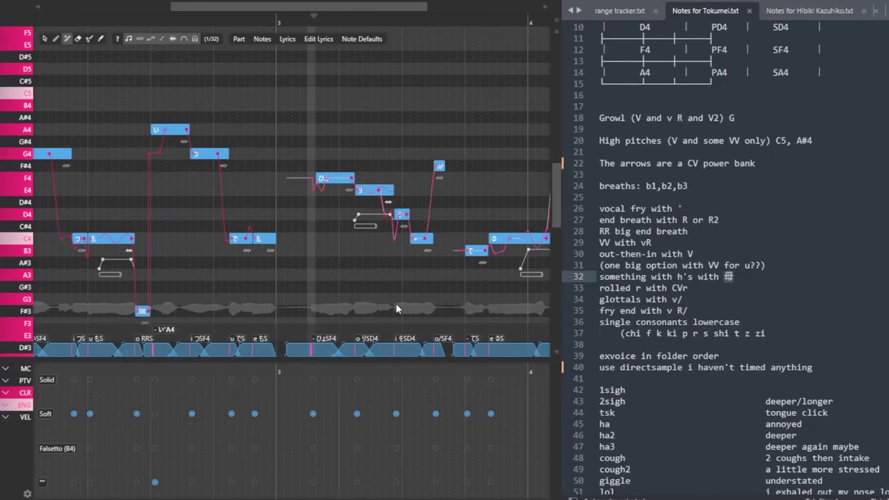
scroll(397, 308, "left", 2)
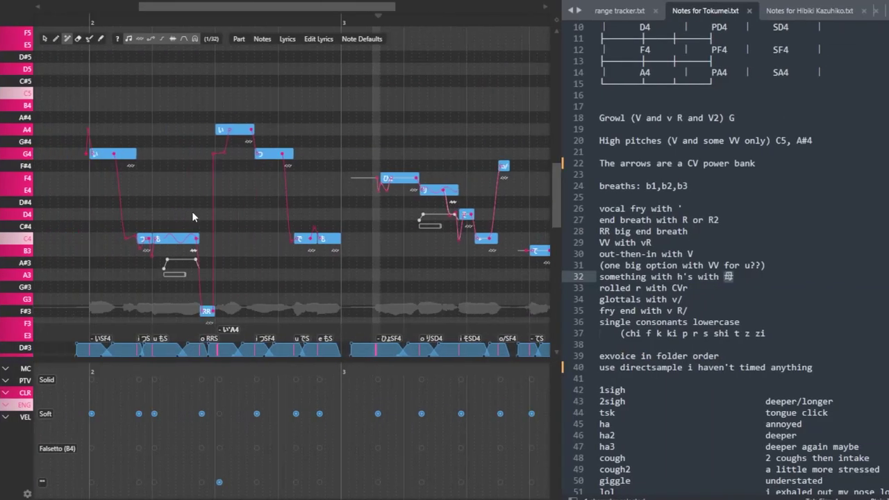
scroll(344, 241, "right", 2)
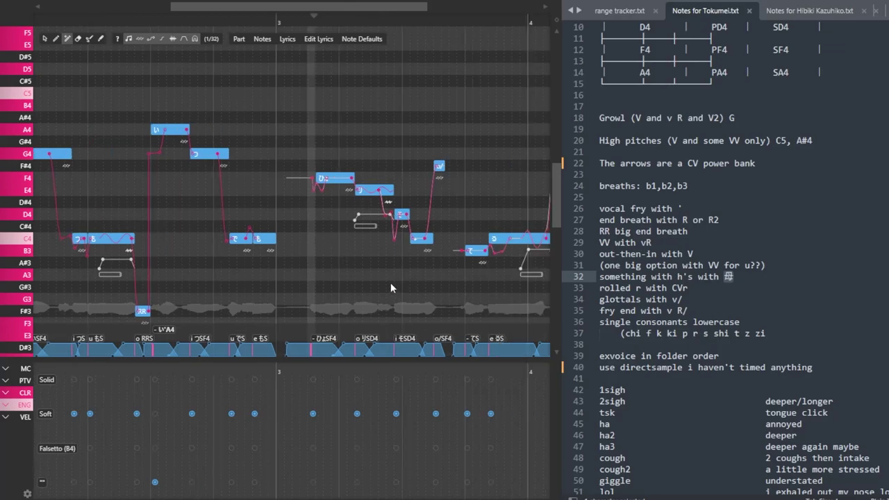
Shape a sharp, flat-topped pitch spike reaching A4 at the end of ひょ just before り, replaying to check it.
scroll(312, 153, "right", 2)
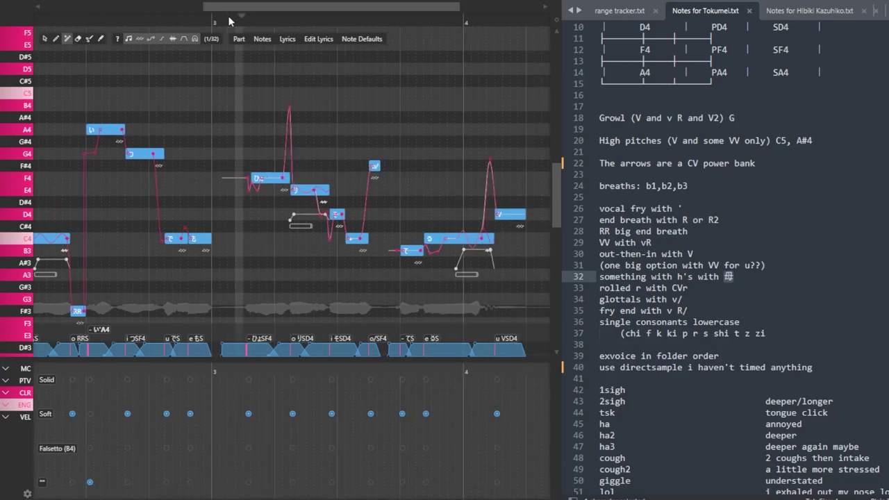
key("space")
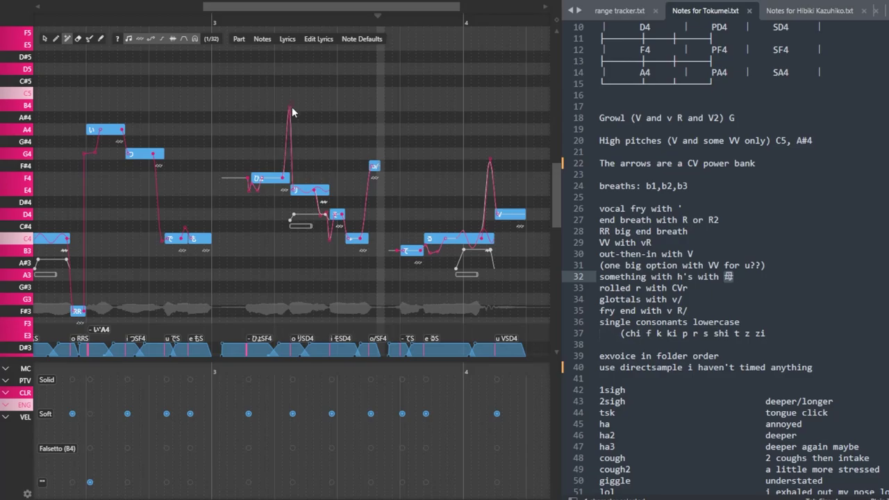
left_click_drag(289, 109, 285, 129)
key("space")
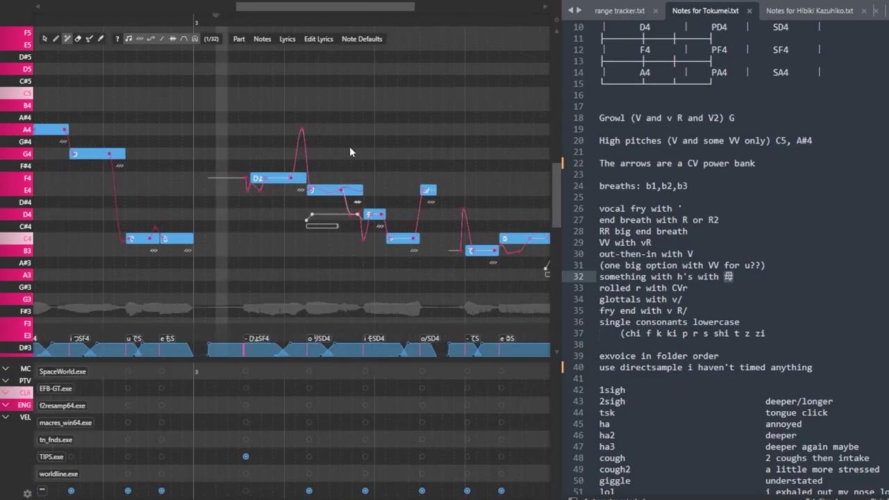
scroll(341, 142, "up", 2)
left_click_drag(300, 144, 294, 129)
Split the end of the ひょ note into a short お note with the Soft colour and raise its MBR value to maximum.
right_click(297, 183)
left_click(308, 232)
left_click(6, 369)
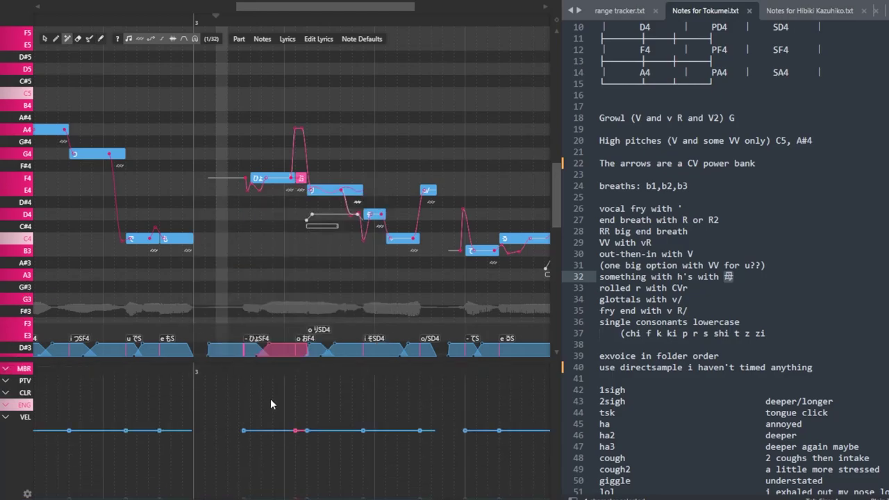
left_click(25, 392)
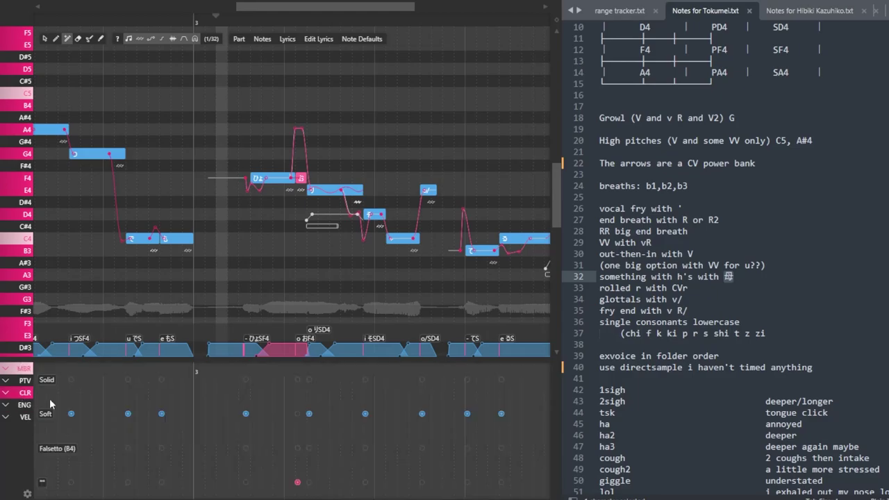
left_click(298, 416)
left_click(27, 370)
left_click_drag(298, 400, 308, 317)
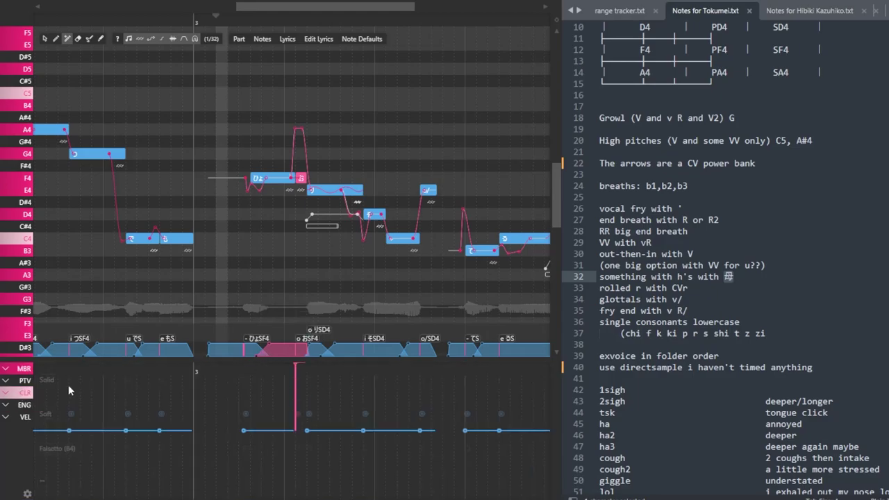
Raise the short お note's velocity, shift the start of its phoneme envelope later, and replay from bar 3.
left_click(25, 417)
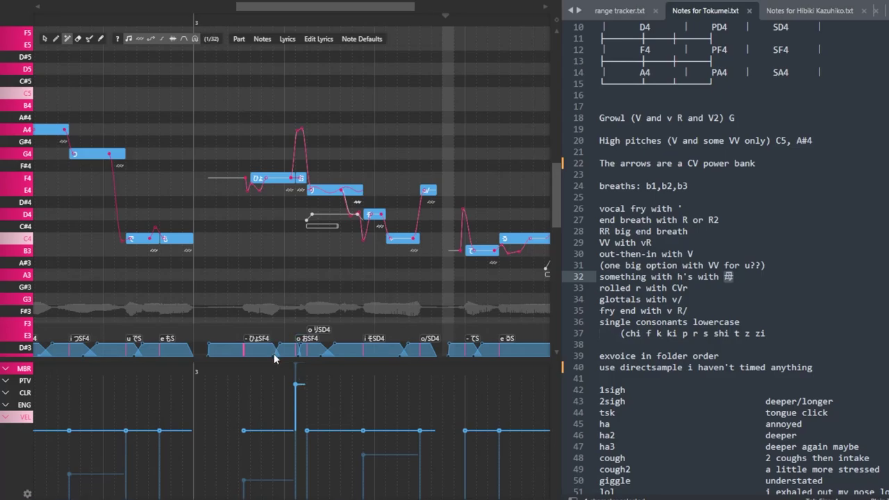
left_click_drag(274, 356, 289, 360)
left_click(197, 23)
key("space")
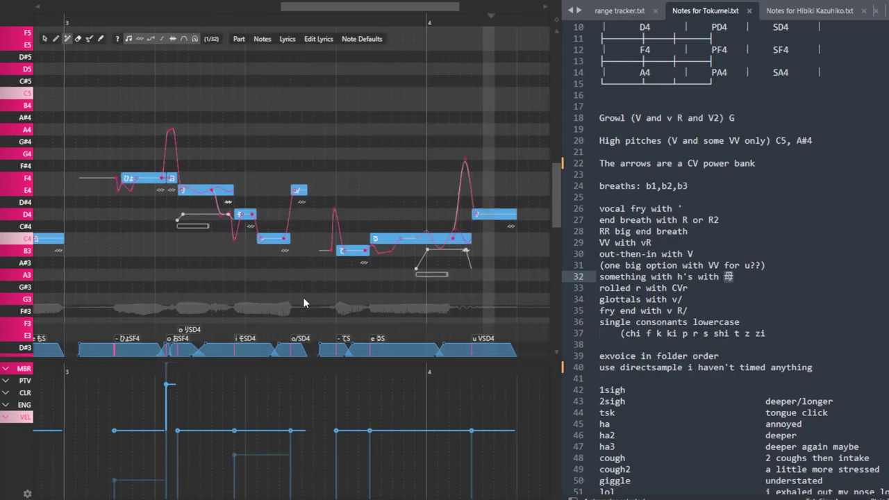
Lower the MTN expression on the い, G4 つ, で, second も, ひょ, て, る and V notes, most strongly on で and も.
scroll(303, 303, "down", 2)
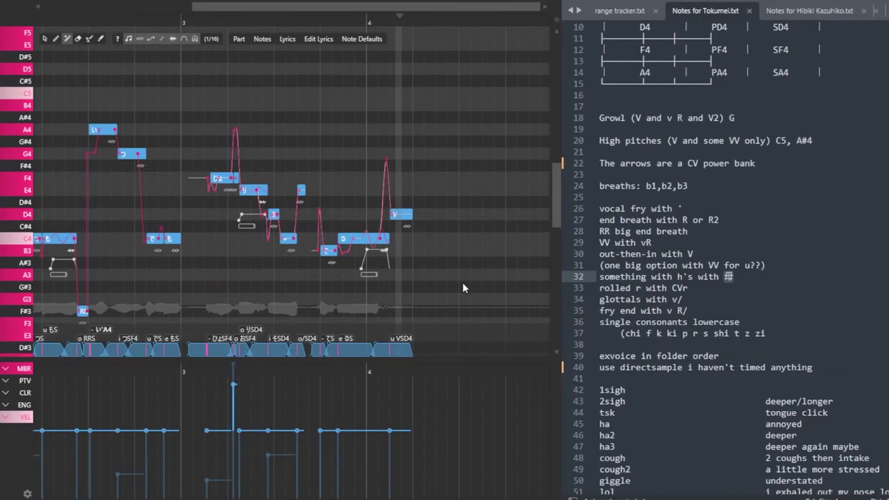
scroll(464, 287, "left", 3)
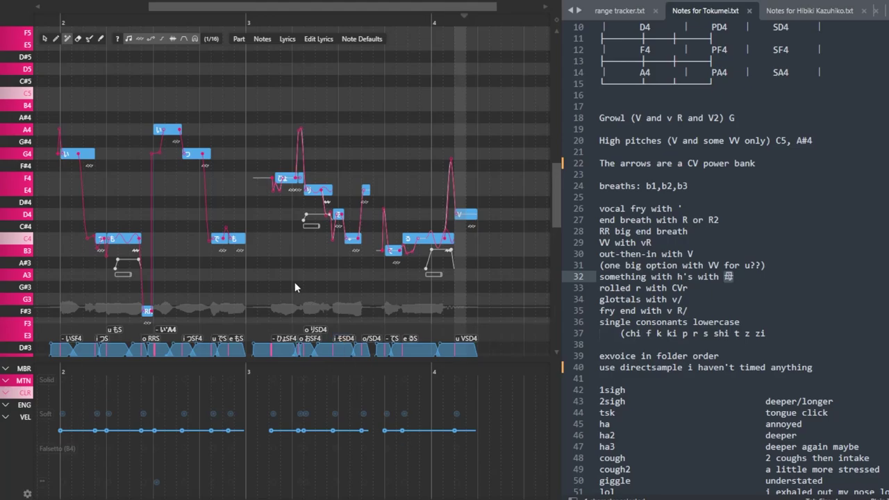
scroll(294, 285, "left", 3)
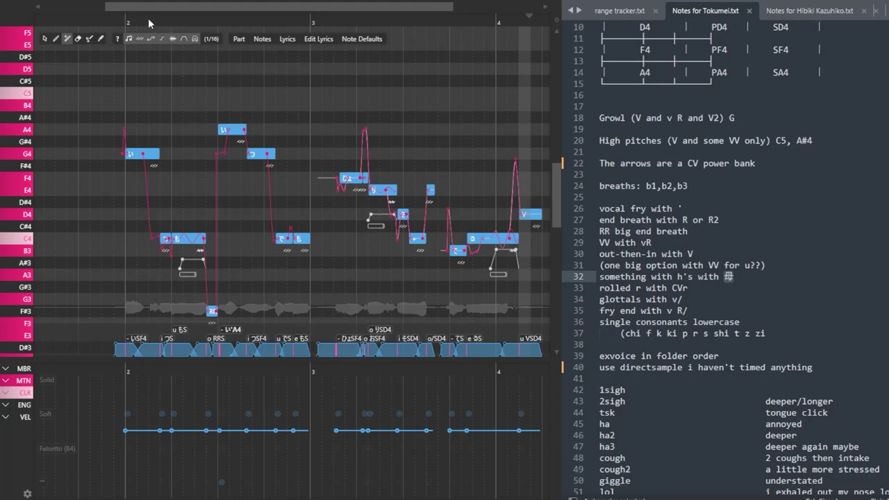
scroll(200, 290, "right", 6)
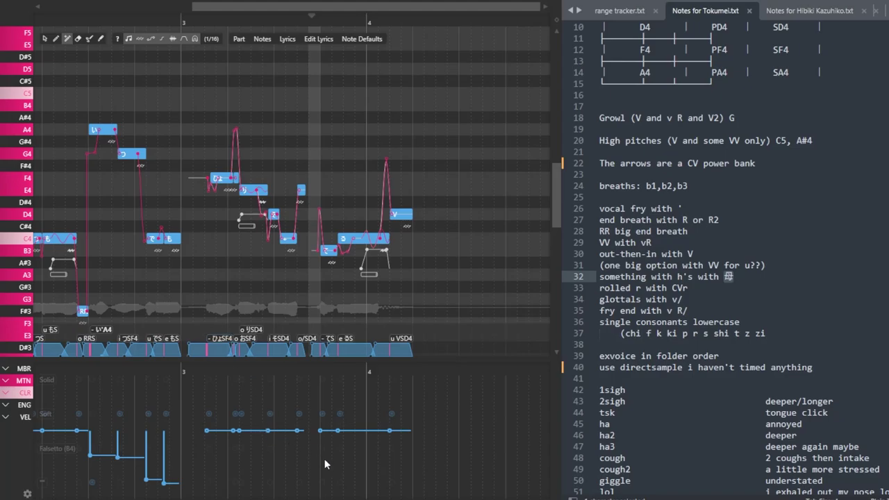
scroll(327, 464, "left", 3)
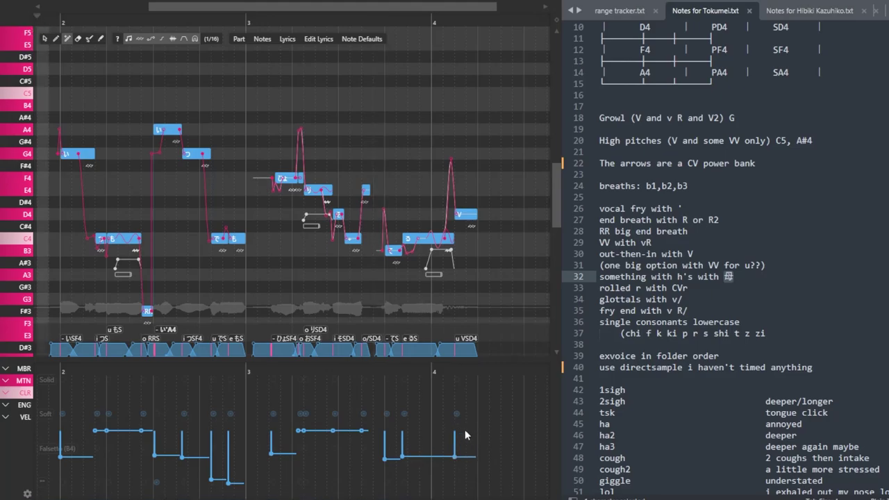
Check the voice colour and resampler assignments, and reset the MTN expression of the final V note to default.
left_click(411, 25)
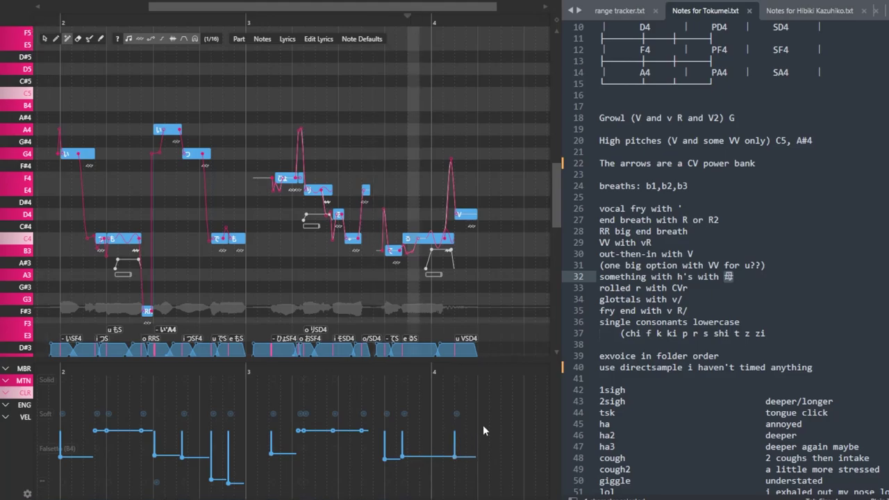
left_click(24, 393)
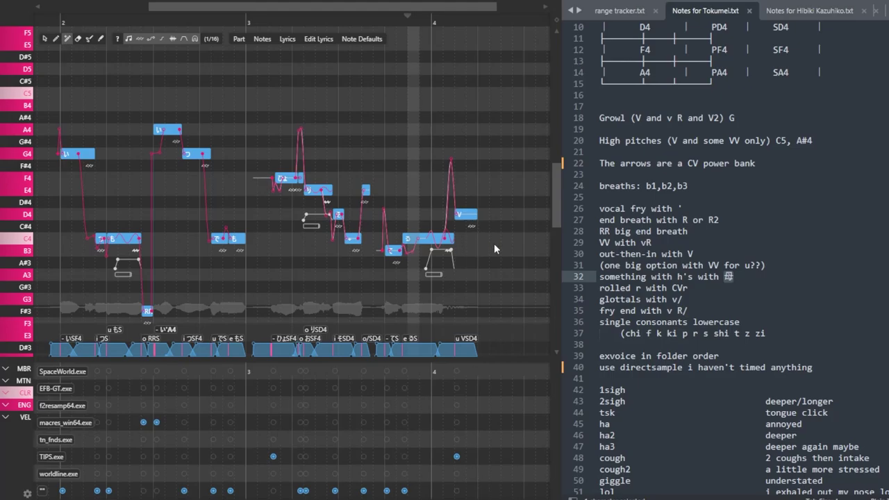
left_click(24, 381)
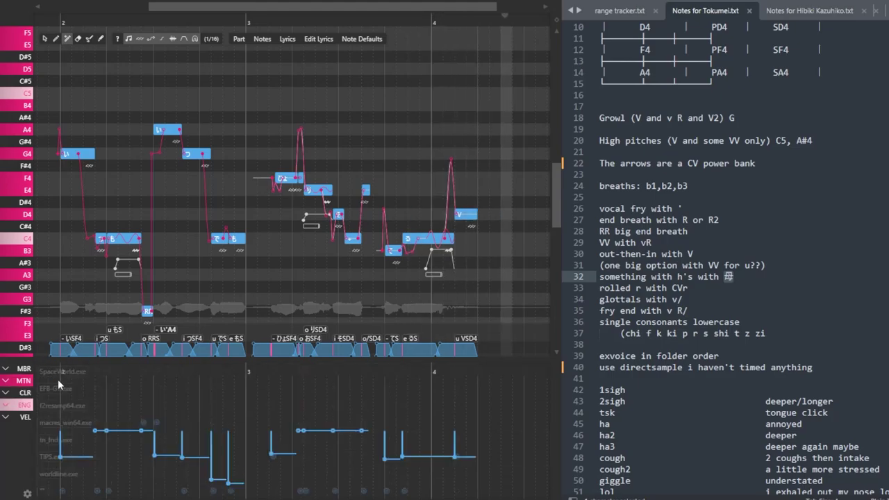
right_click(461, 448)
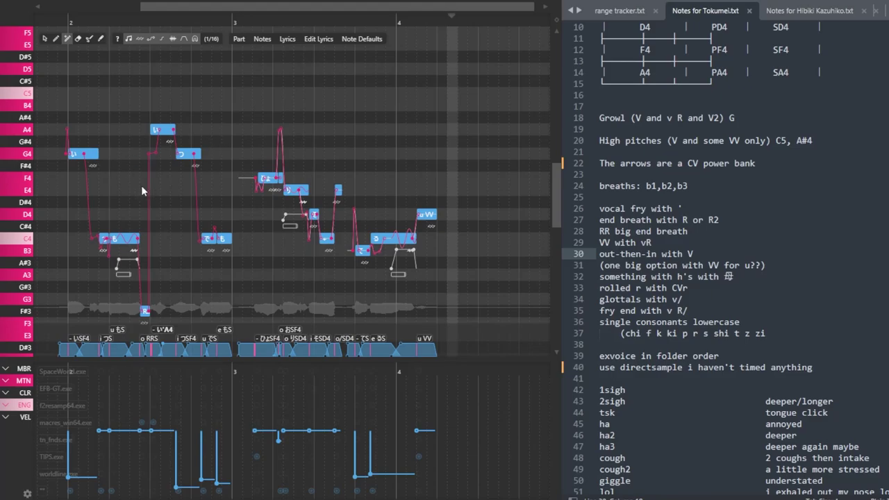
Review the resampler assignments and MTN curve, then set playback to start just before bar 2.
left_click(26, 405)
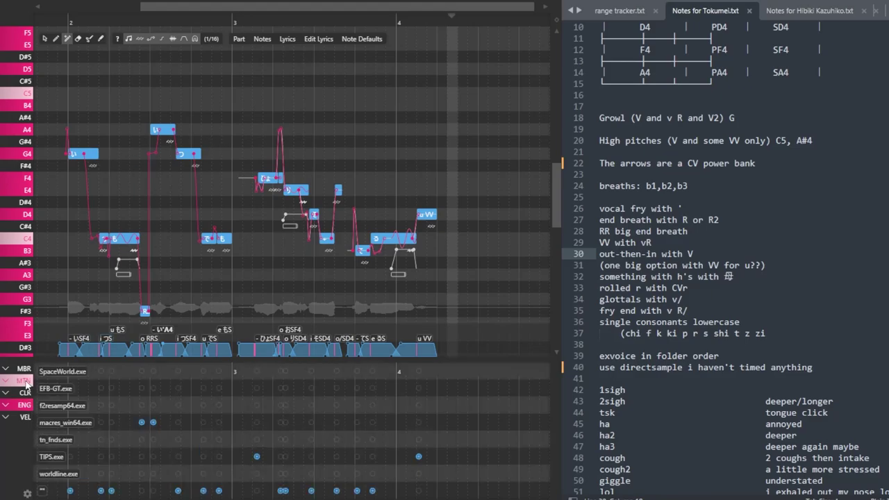
left_click(25, 381)
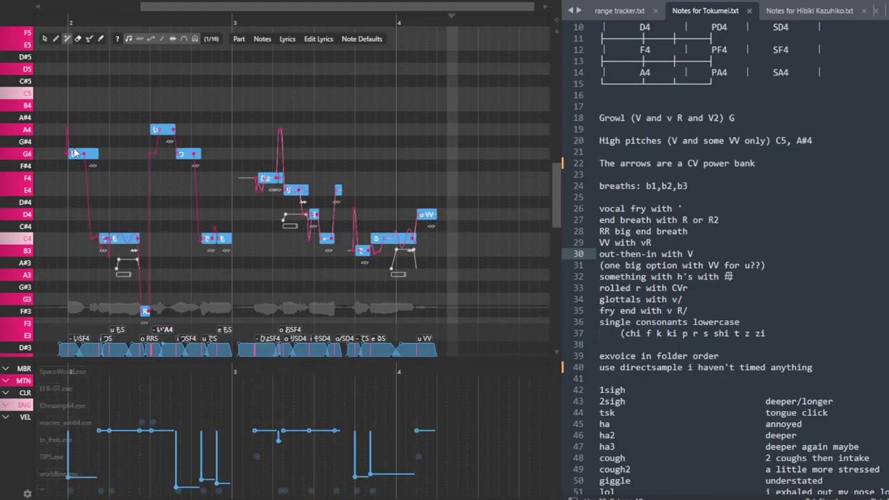
scroll(195, 266, "up", 1)
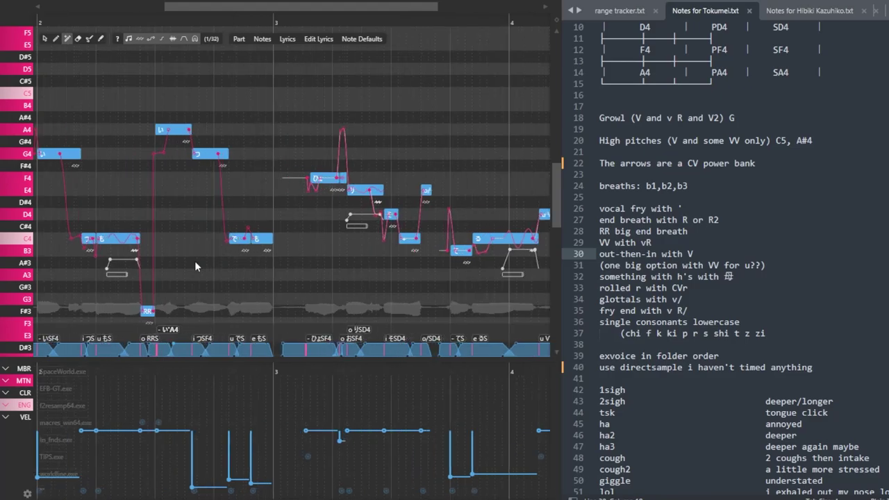
scroll(236, 273, "left", 2)
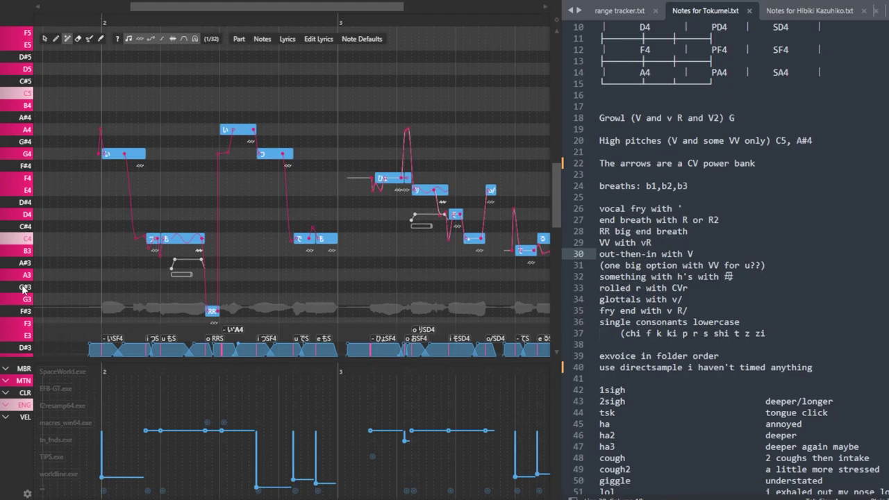
left_click(75, 25)
Raise the MBR expression on the い, G4 つ, で, second も, て and る notes, and replay from before bar 2.
left_click(26, 370)
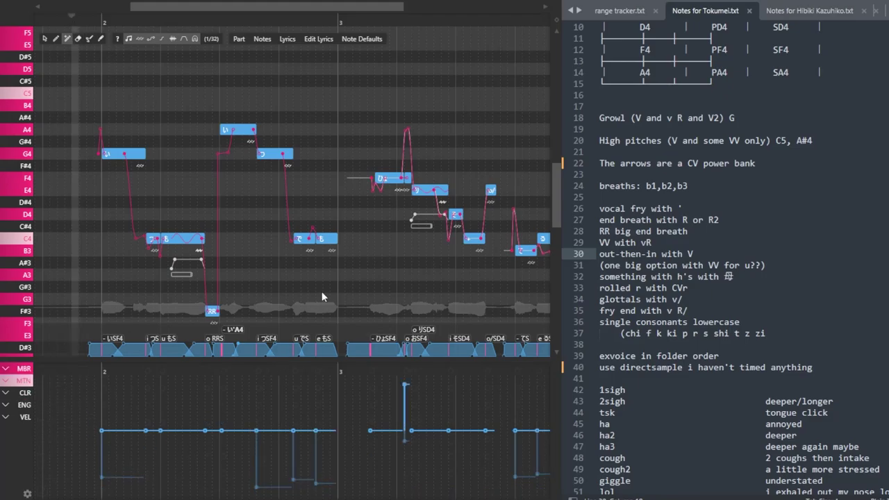
scroll(321, 295, "down", 1)
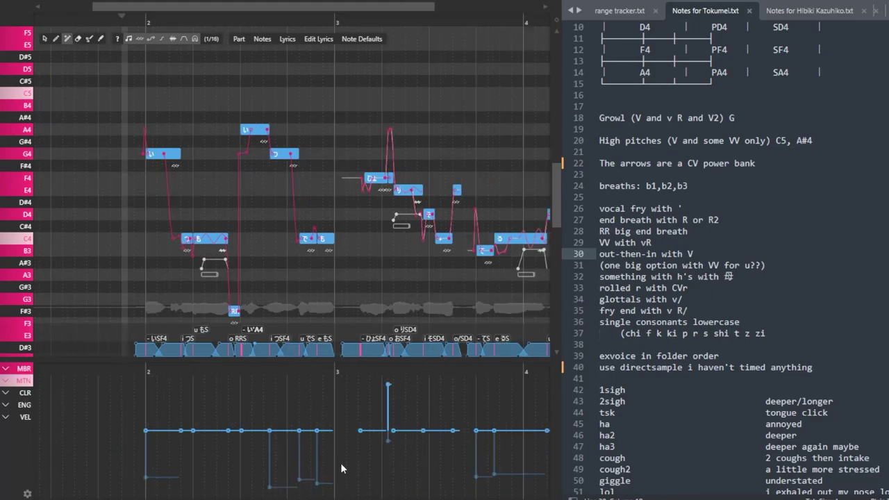
left_click(157, 402)
mouse_move(283, 412)
left_mouse_down()
mouse_move(317, 416)
mouse_move(325, 393)
mouse_move(379, 413)
left_mouse_up()
left_click(320, 408)
scroll(365, 300, "right", 2)
scroll(336, 300, "left", 2)
key("space")
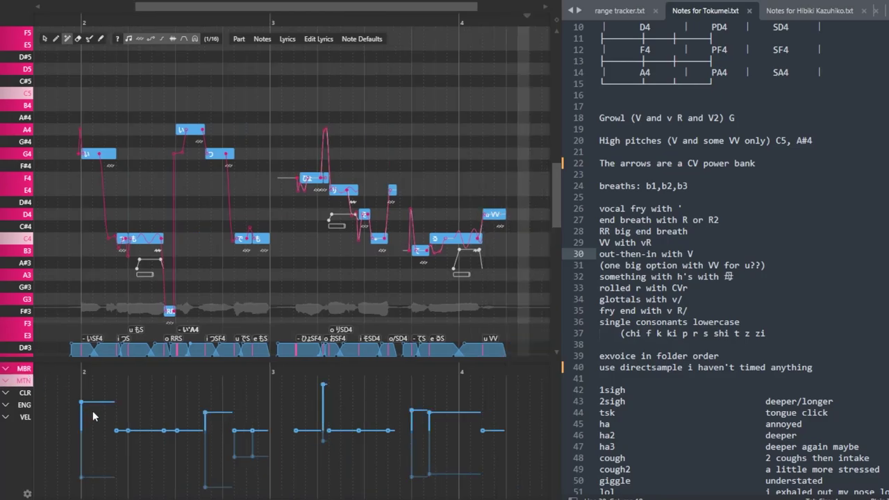
Reduce the raised MBR on the い, G4 つ, て, る and short お notes to milder values.
left_click(93, 419)
left_click(207, 423)
left_click(445, 423)
left_click_drag(323, 384, 323, 403)
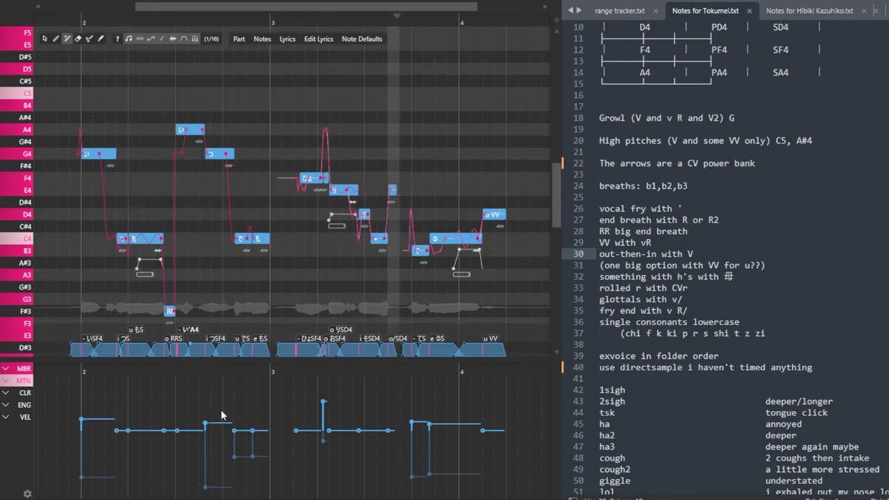
Shift the start of the り note's pitch drop from E4 to D4 slightly later and replay the passage.
scroll(221, 409, "up", 3)
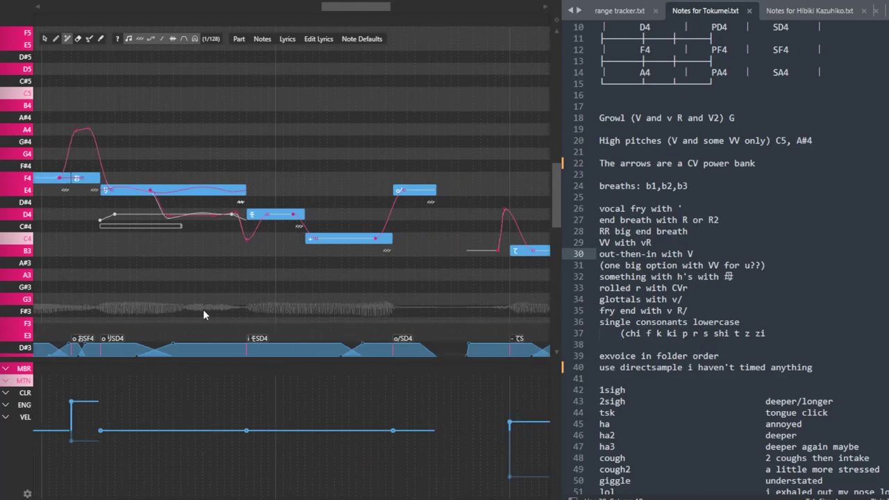
mouse_move(169, 21)
left_mouse_down()
mouse_move(245, 17)
mouse_move(204, 19)
left_mouse_up()
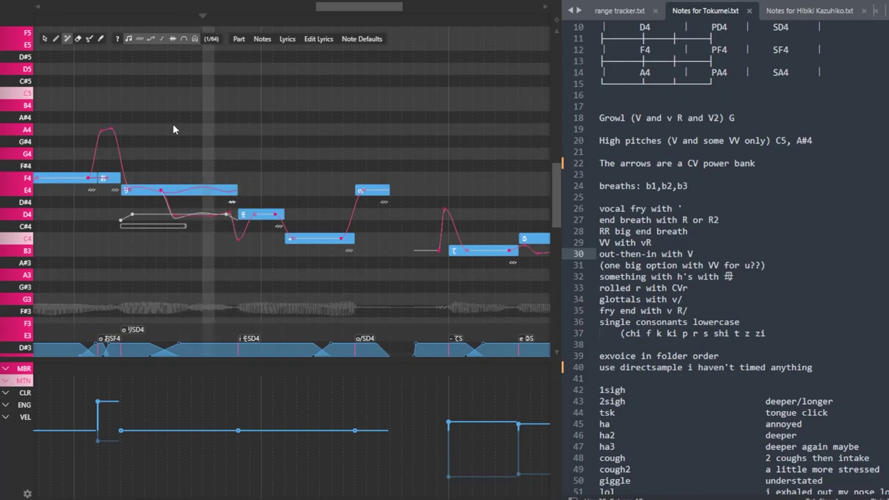
left_click_drag(195, 217, 204, 123)
key("space")
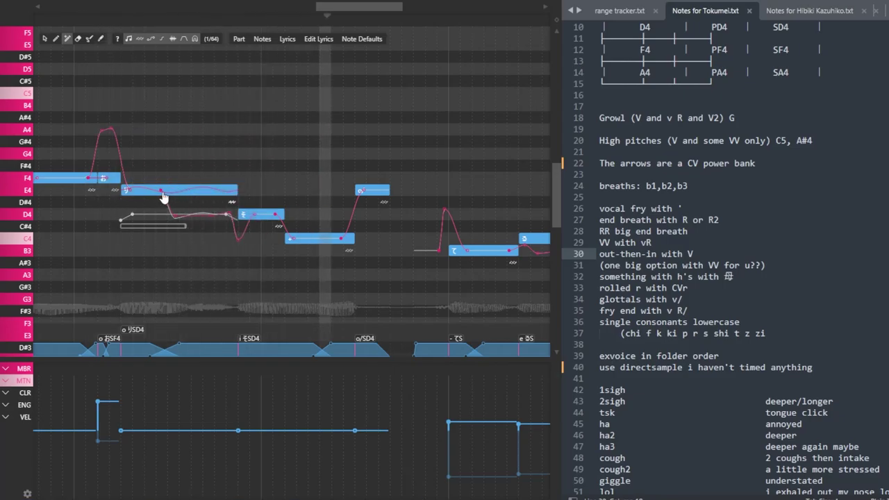
mouse_move(161, 190)
left_mouse_down()
mouse_move(172, 191)
mouse_move(183, 216)
left_mouse_up()
left_click(52, 20)
key("space")
key("space")
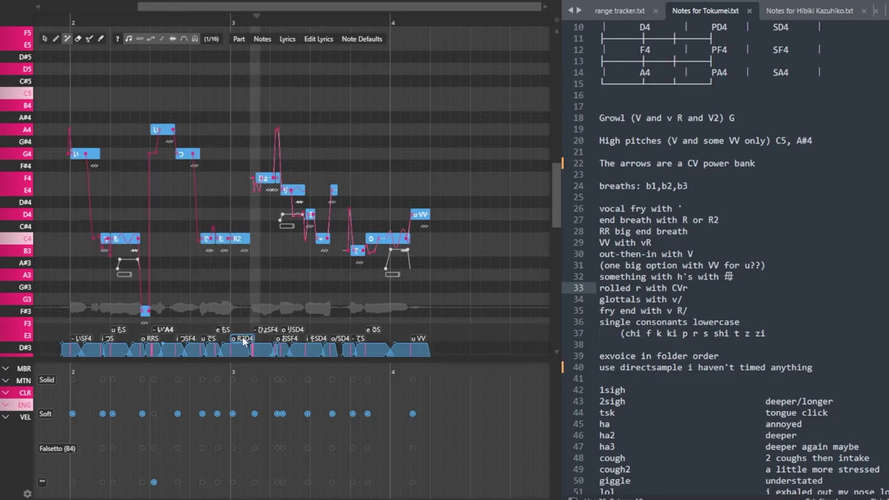
double_click(243, 340)
left_click(210, 214)
type("SD4")
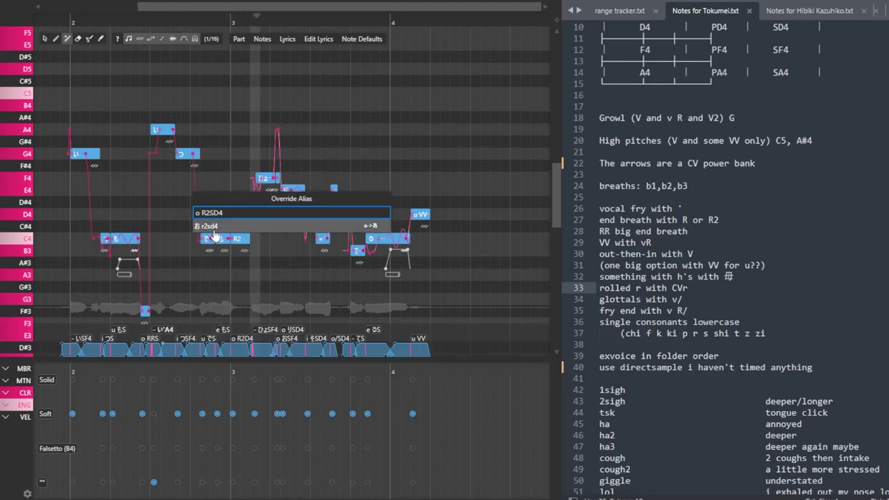
key("Return")
key("ctrl+z")
Override the R2 note's phoneme alias with o RSD4 and replay the phrase.
double_click(246, 338)
left_click(199, 252)
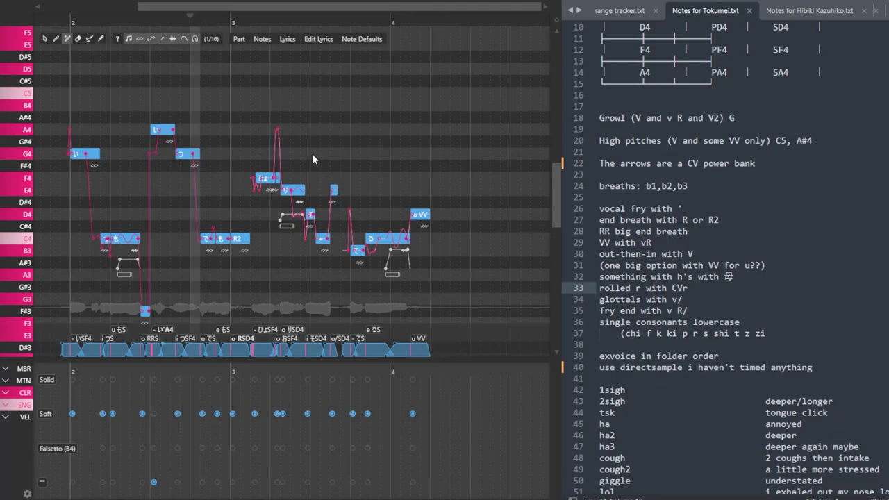
key("space")
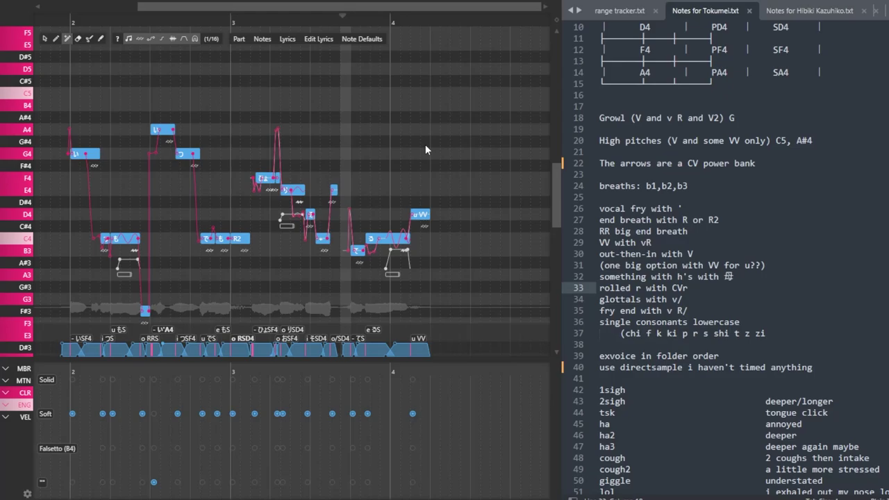
Draw a C#4 note in bar 1 before い, give it the breath lyric b1, and play it back.
scroll(425, 149, "left", 3)
left_click_drag(115, 227, 150, 235)
double_click(141, 227)
type("b1")
key("Return")
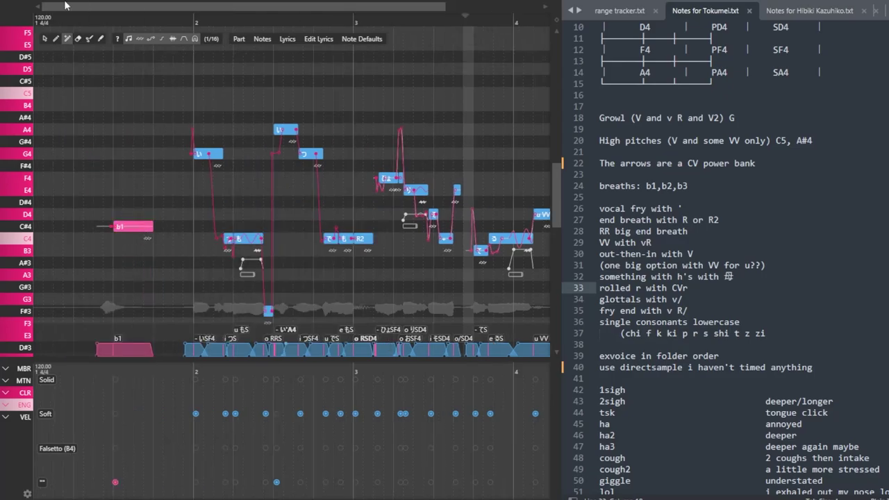
left_click(78, 22)
key("space")
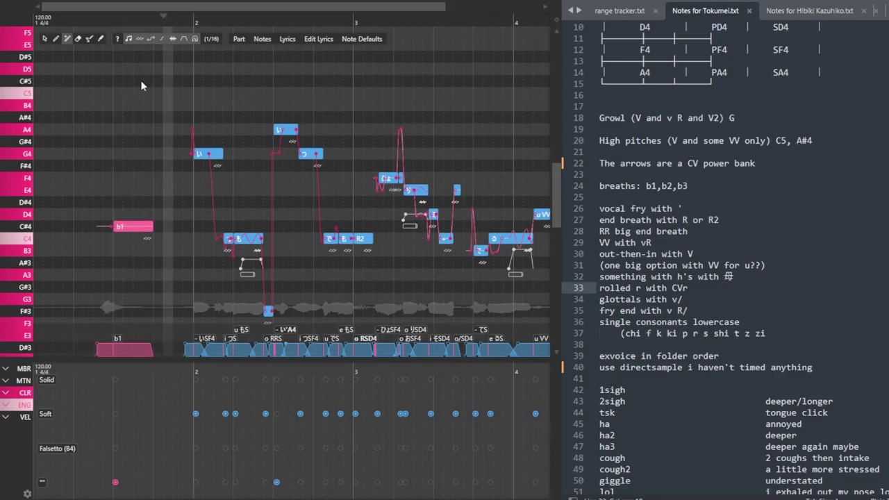
Set the b1 breath note's DRS expression to u so it uses the direct sample, and replay it.
left_click(11, 382)
left_click(10, 360)
left_click(116, 399)
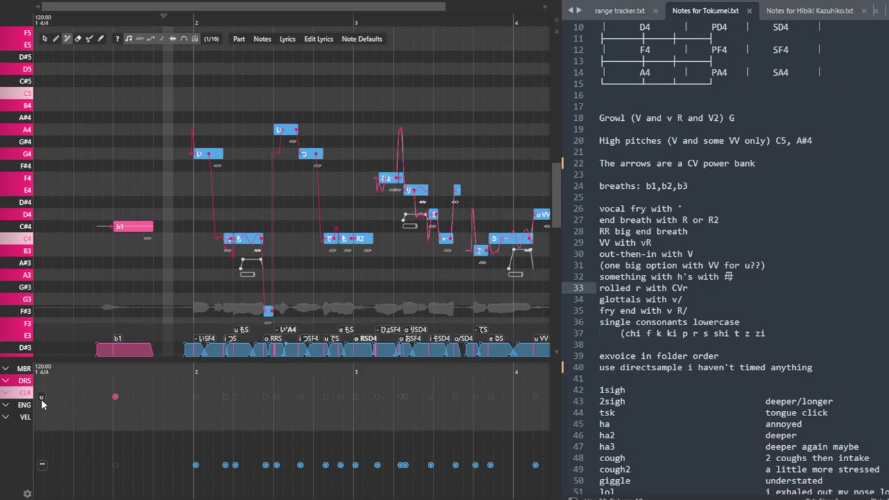
left_click(80, 18)
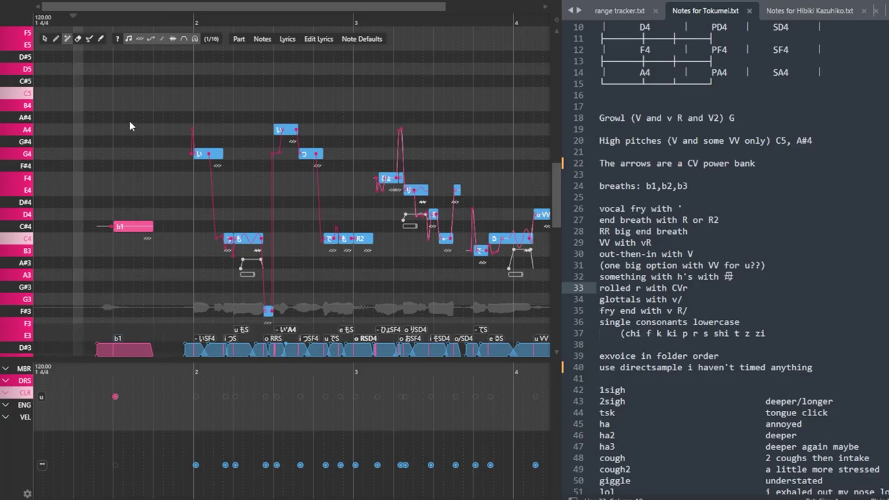
key("space")
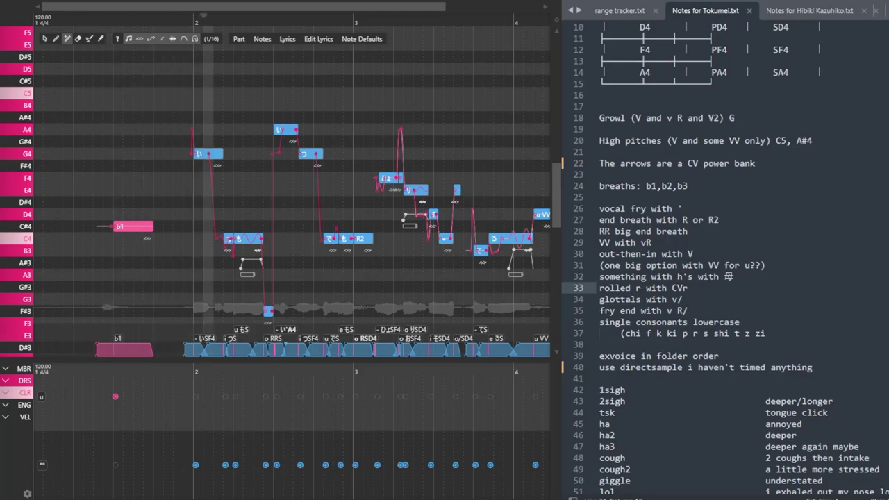
Lower the b1 breath note's VOL value, move the note against the start of bar 2, and replay.
left_click(7, 368)
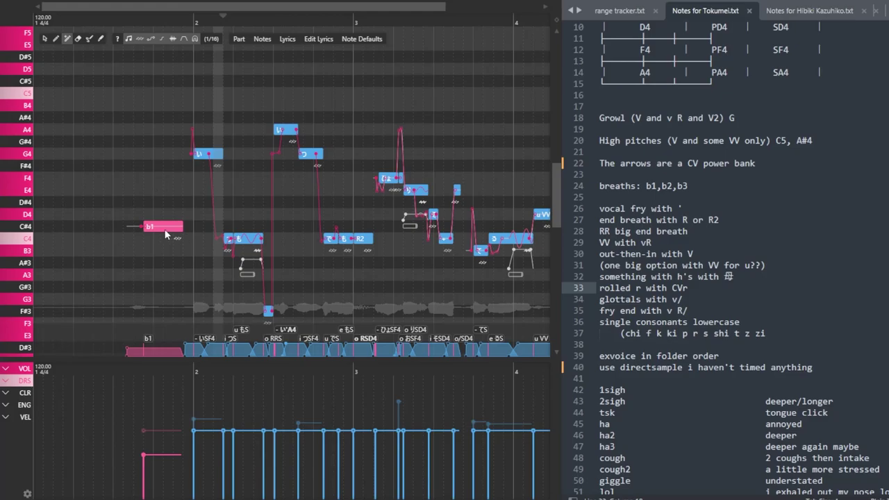
mouse_move(174, 228)
left_mouse_down()
mouse_move(202, 243)
mouse_move(182, 240)
mouse_move(183, 224)
left_mouse_up()
left_click(128, 20)
key("space")
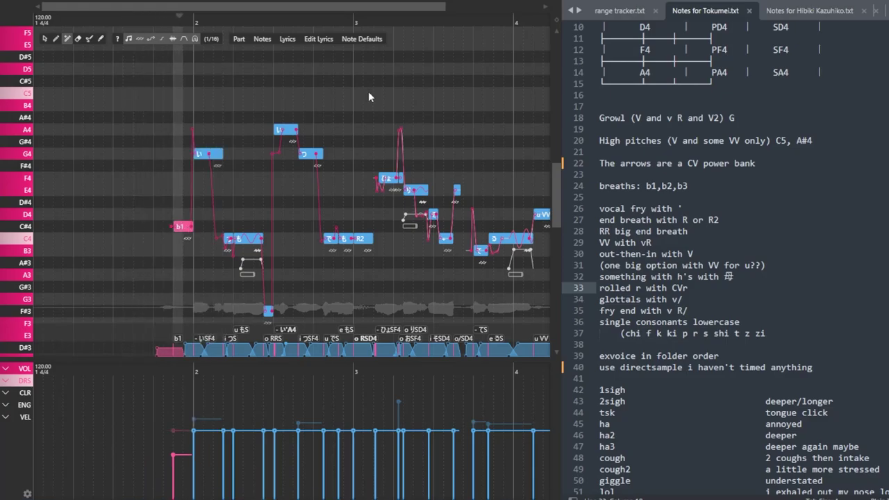
Audition the b1 breath at an earlier position, then place it at C#4 ending exactly where い starts at bar 2.
left_click_drag(182, 231, 164, 228)
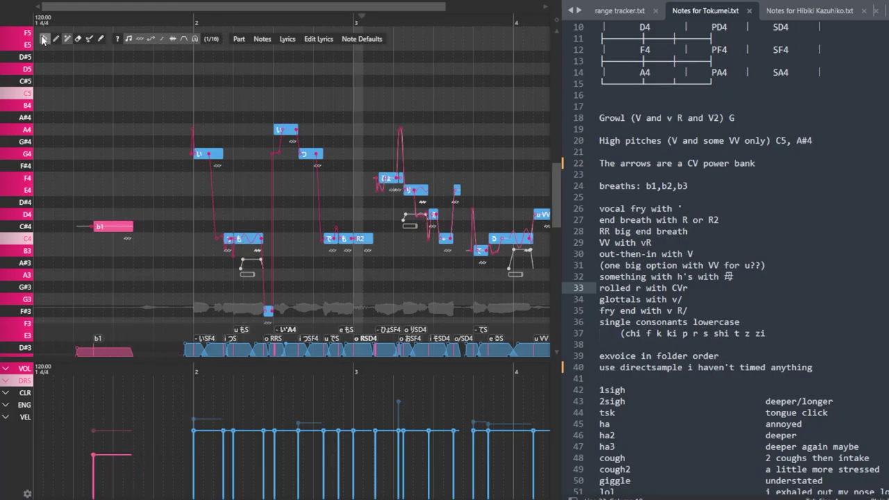
left_click(58, 21)
key("space")
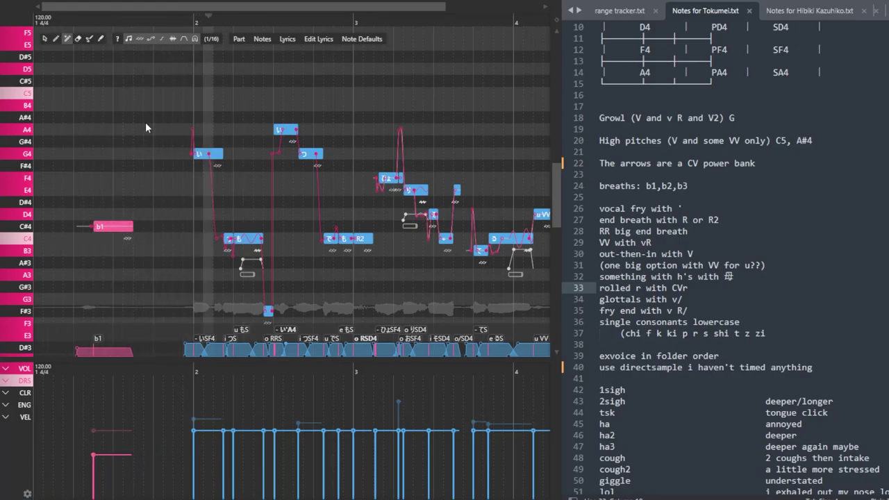
left_click_drag(121, 225, 181, 223)
Highlight the 母 symbol in the notes line about h sounds and replay the phrase.
left_click_drag(688, 310, 694, 238)
left_click(694, 240)
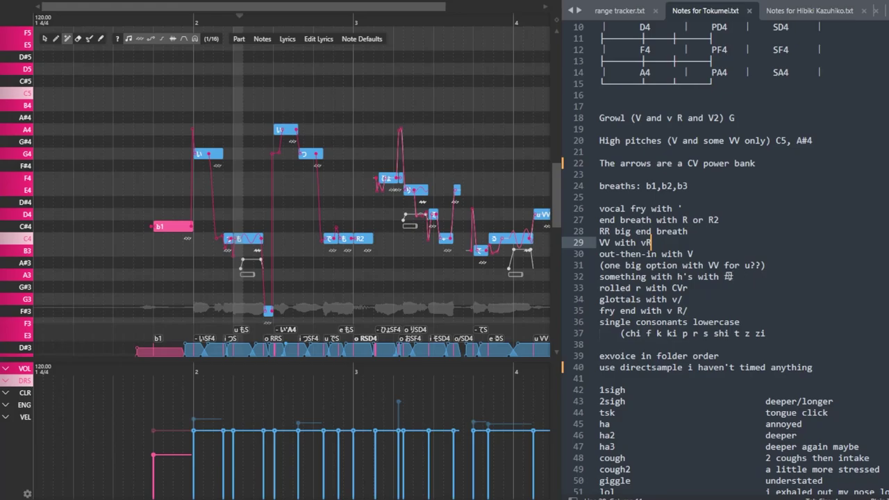
scroll(203, 299, "up", 5)
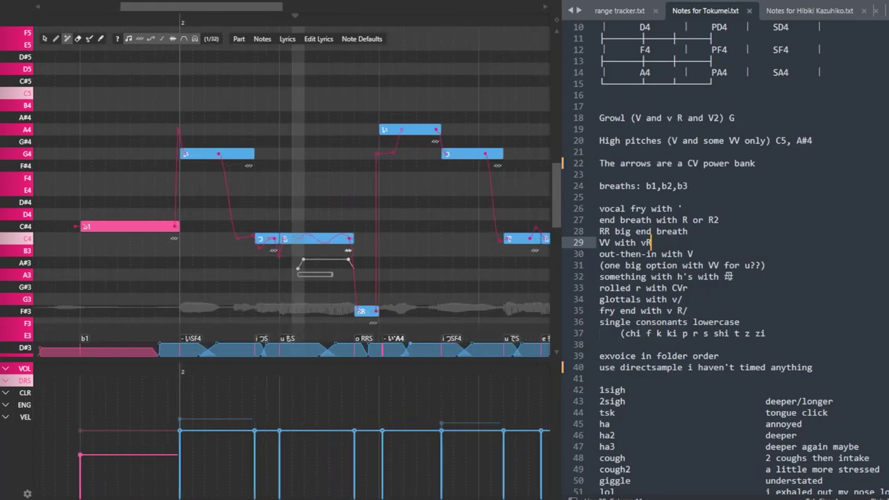
left_click_drag(735, 276, 727, 276)
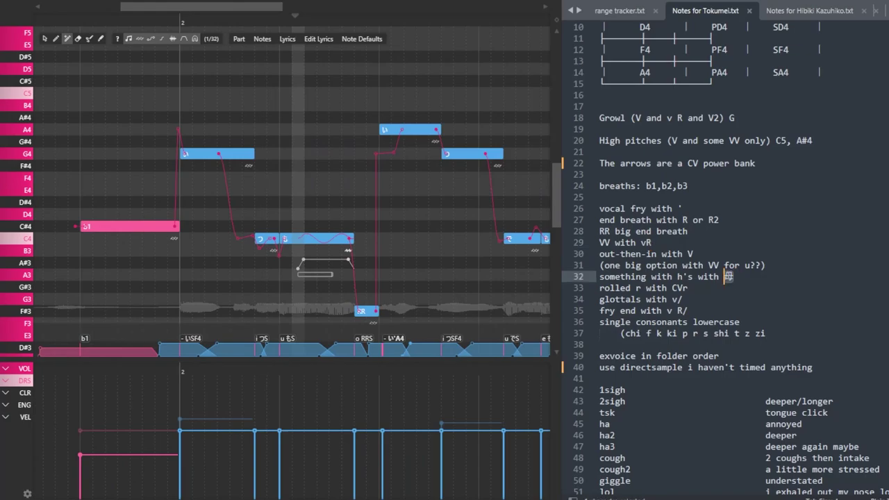
left_click(250, 92)
key("space")
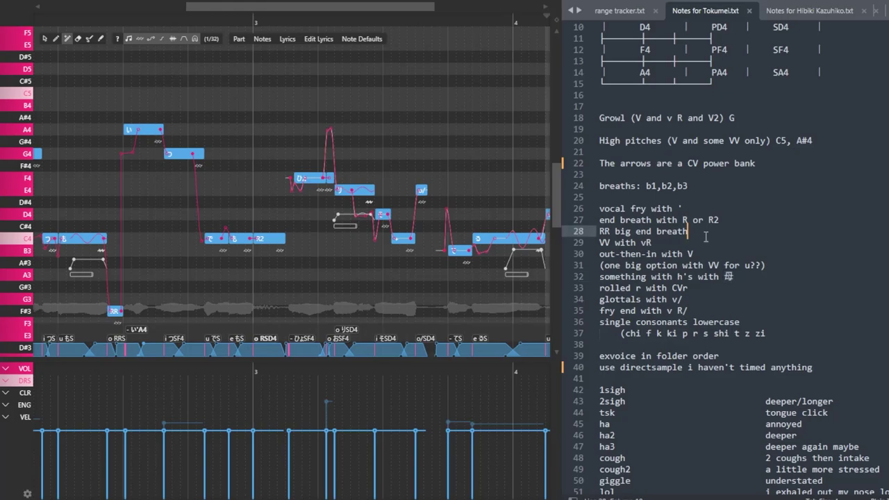
Review the voicebank notes from the breaths to the single consonants for special aliases, then return to the phrase.
left_click_drag(768, 334, 600, 185)
left_click(769, 265)
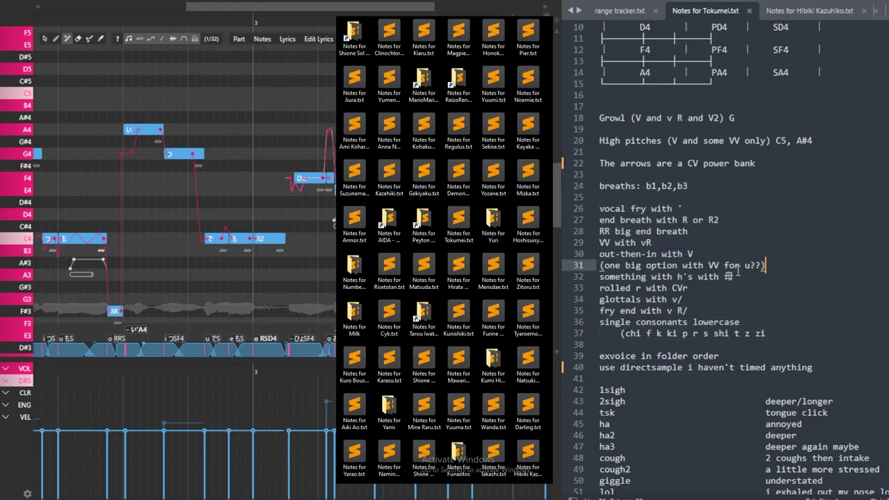
left_click_drag(767, 333, 602, 208)
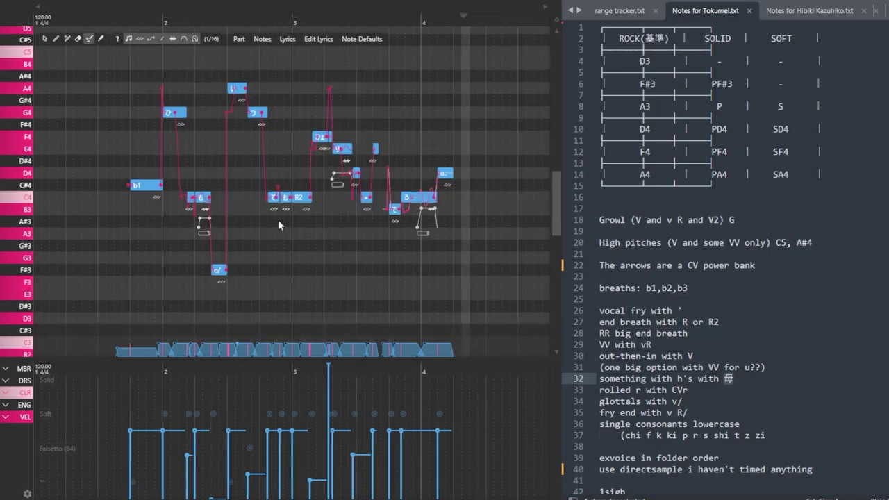
scroll(318, 264, "up", 2)
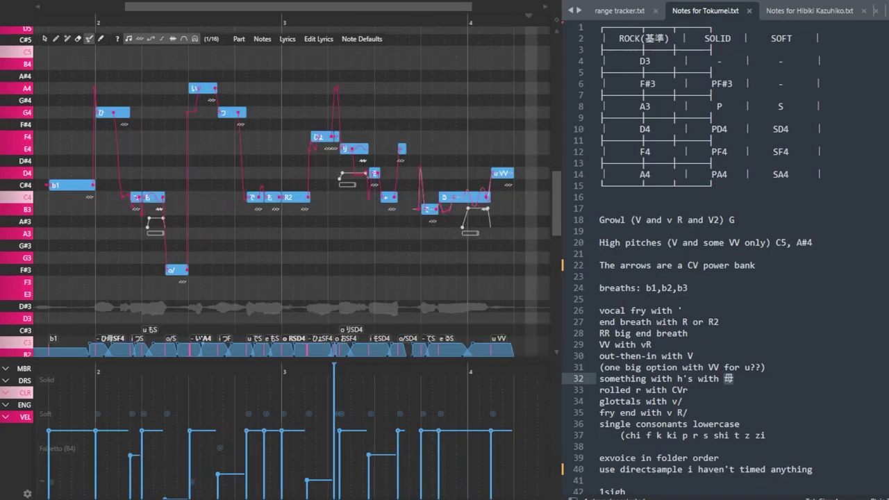